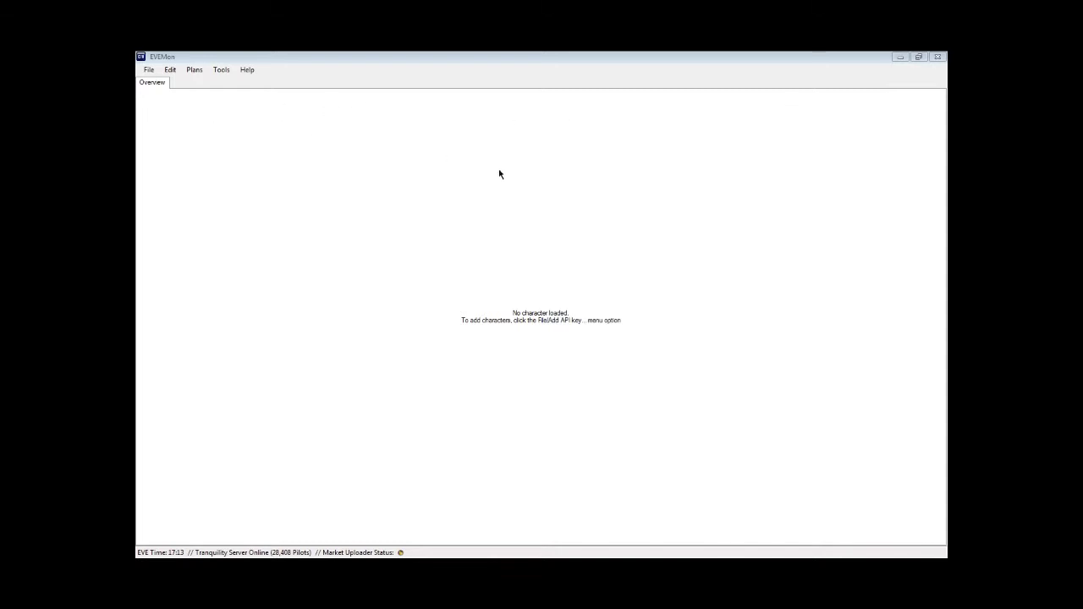
Open the File menu in EVEMon's empty overview
click(147, 70)
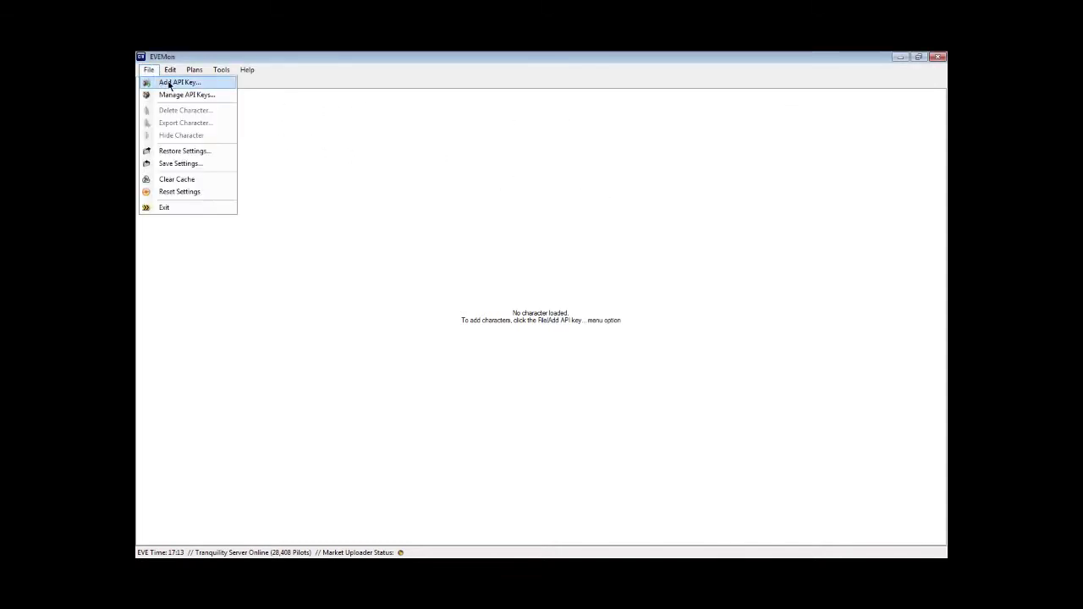
Open the Add API Key importation dialog, move it aside, and select Firefox's address bar
click(170, 83)
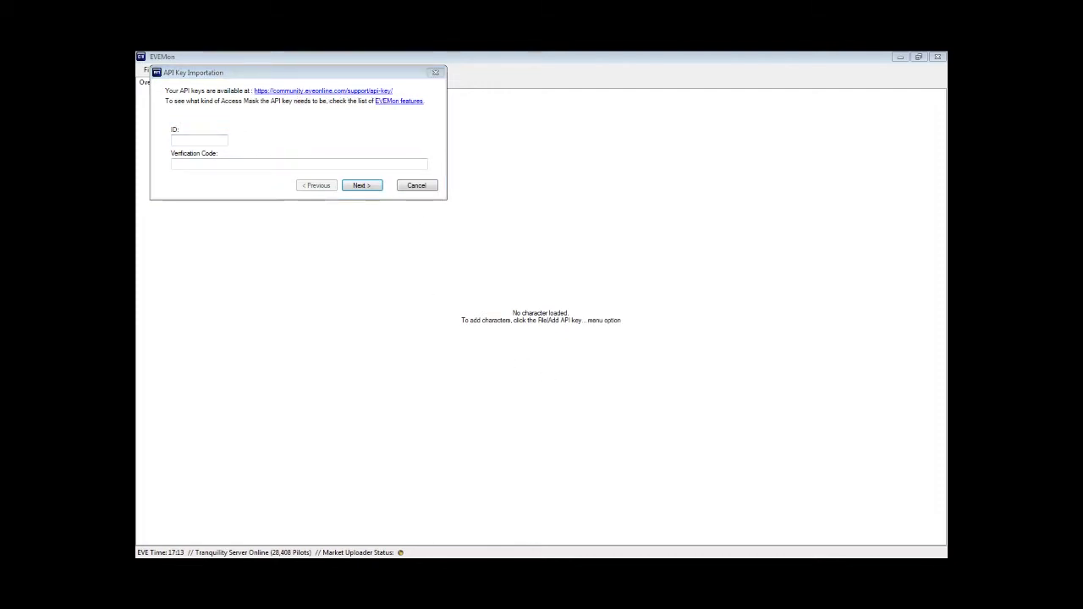
key(alt+Tab)
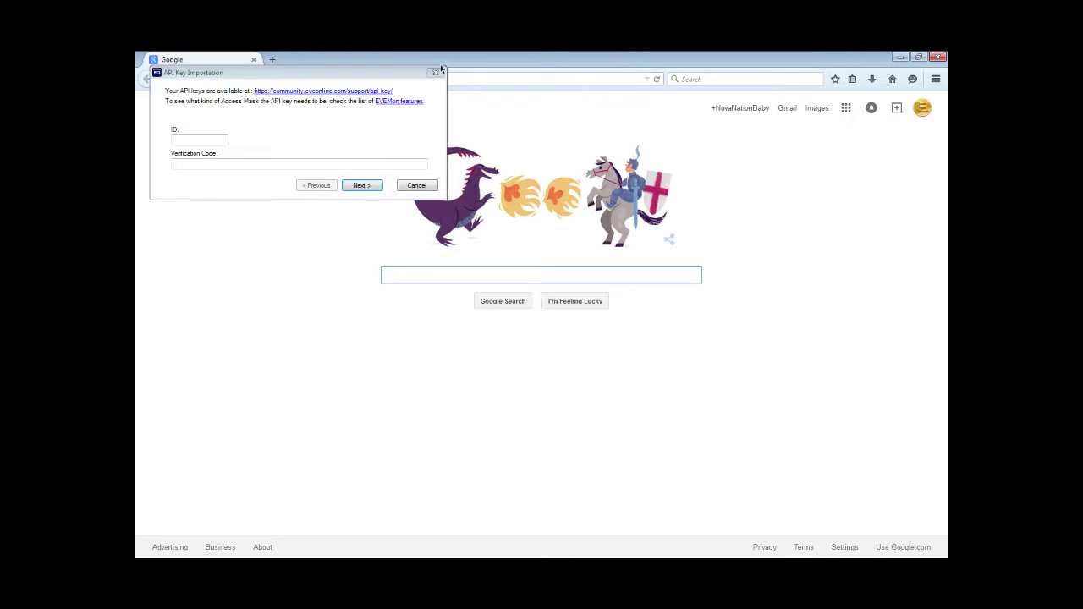
drag(385, 73, 804, 392)
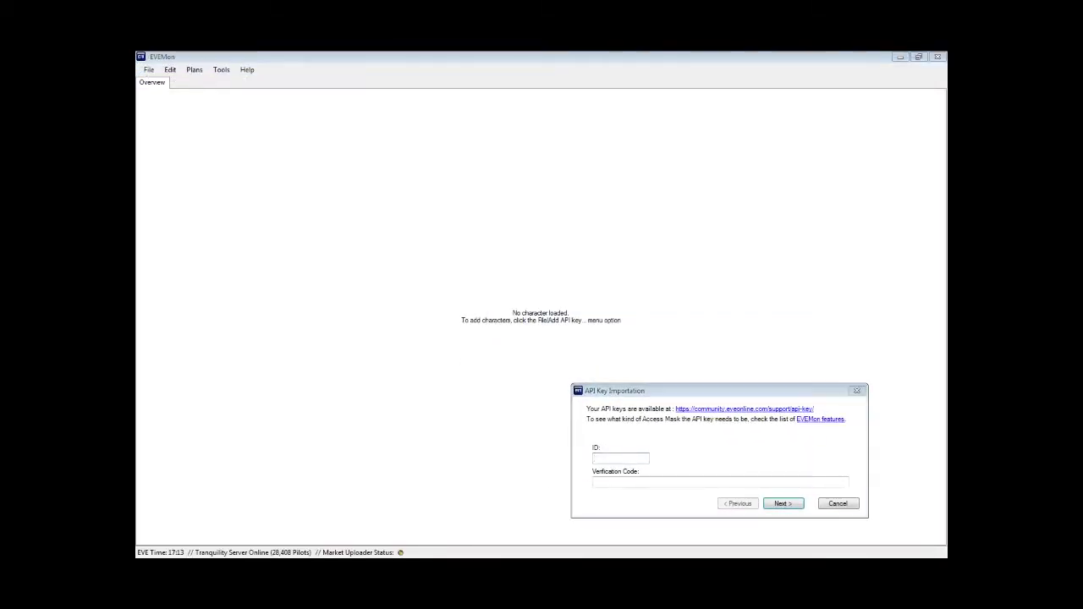
key(alt+Tab)
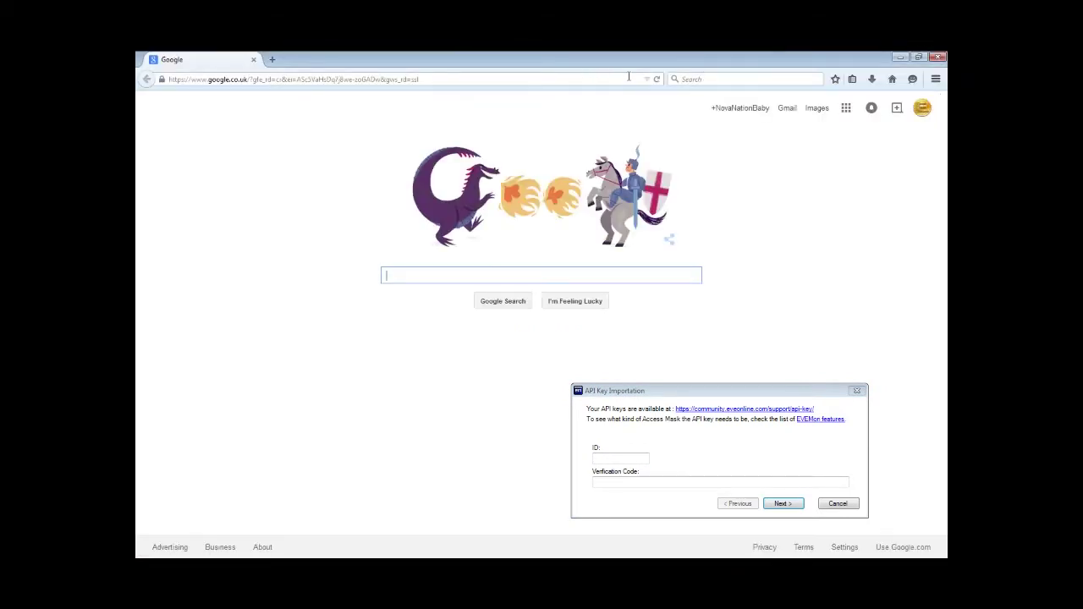
click(606, 82)
Go to api.eveonline.com and log in with the saved EVE account
text(api.eveonline.com/)
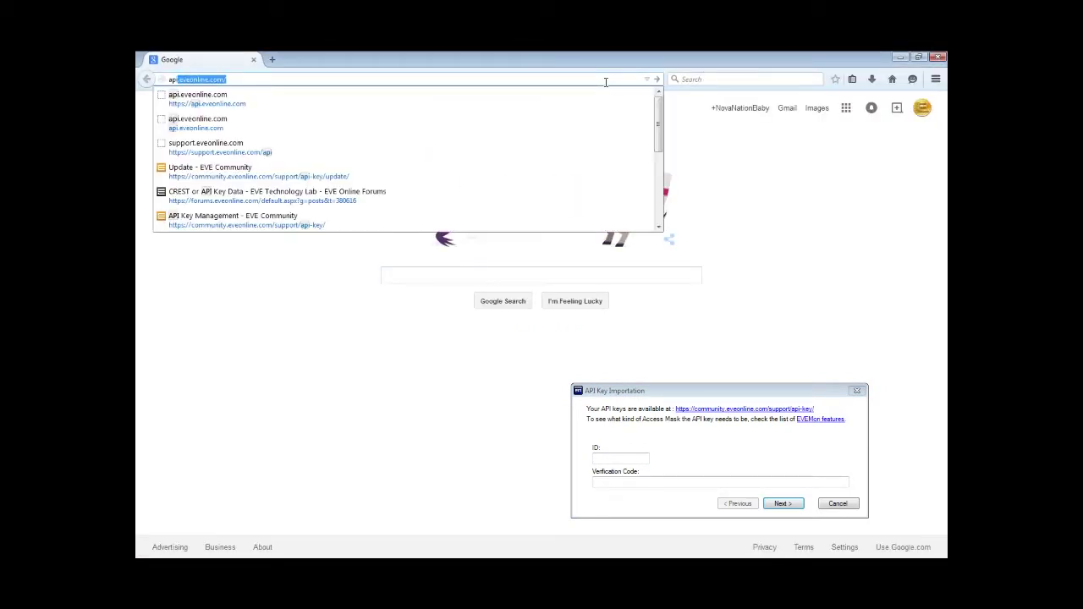
key(Return)
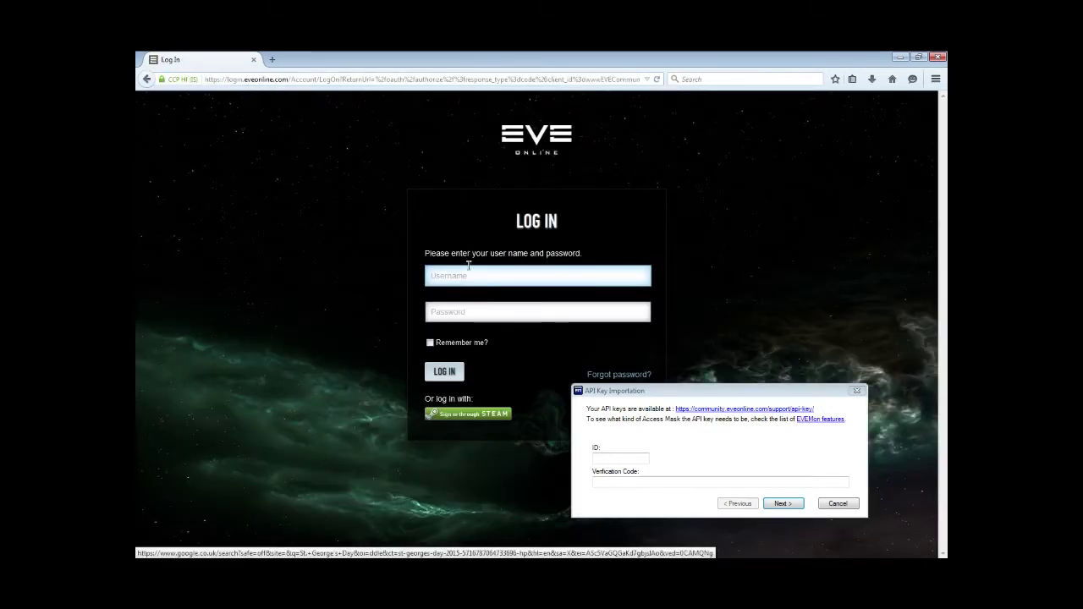
click(465, 275)
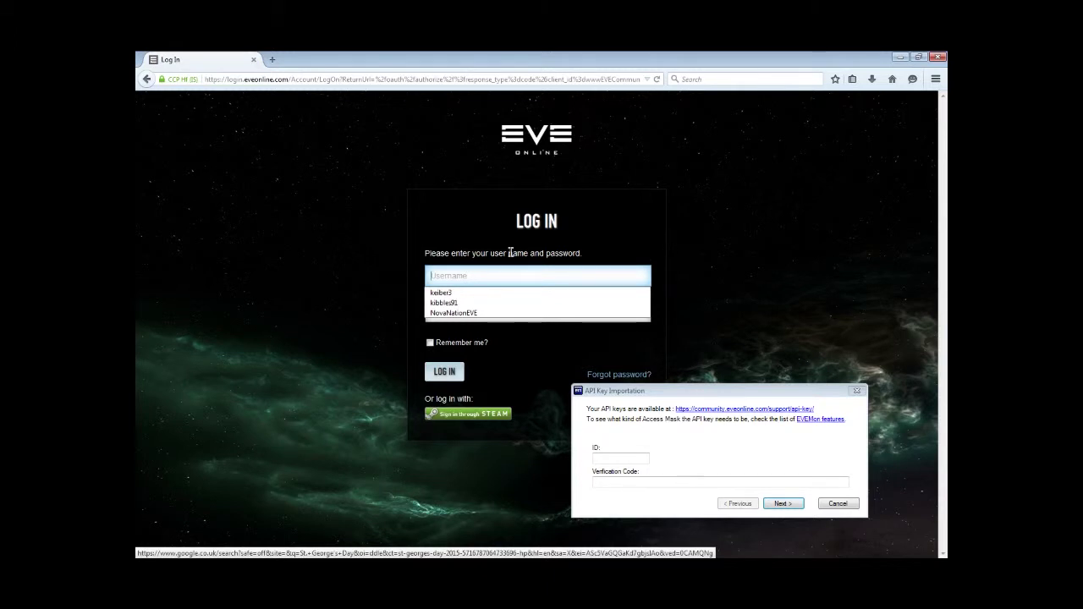
click(471, 312)
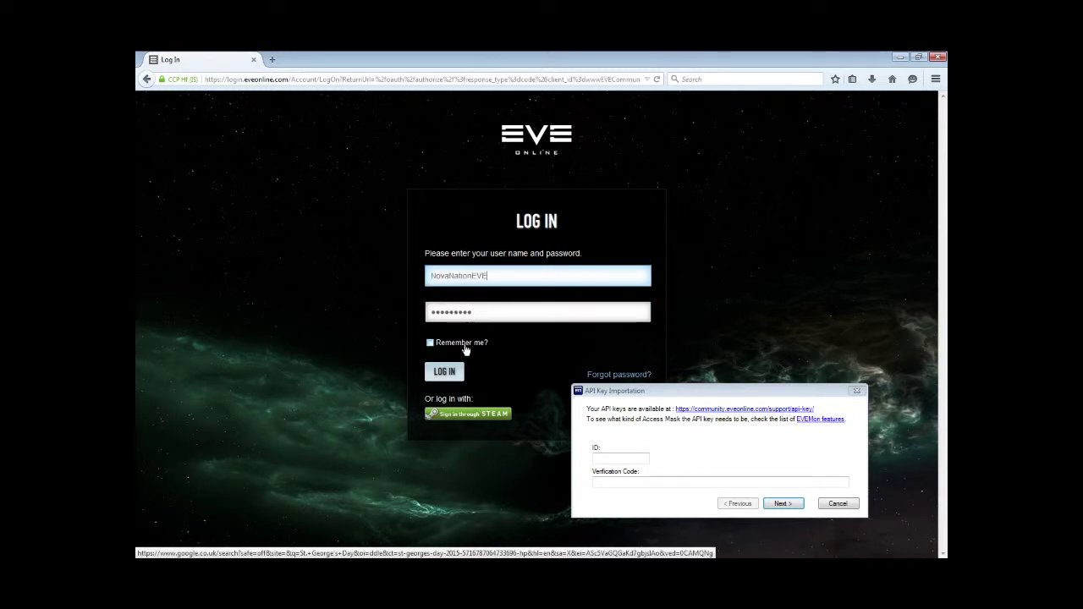
click(444, 372)
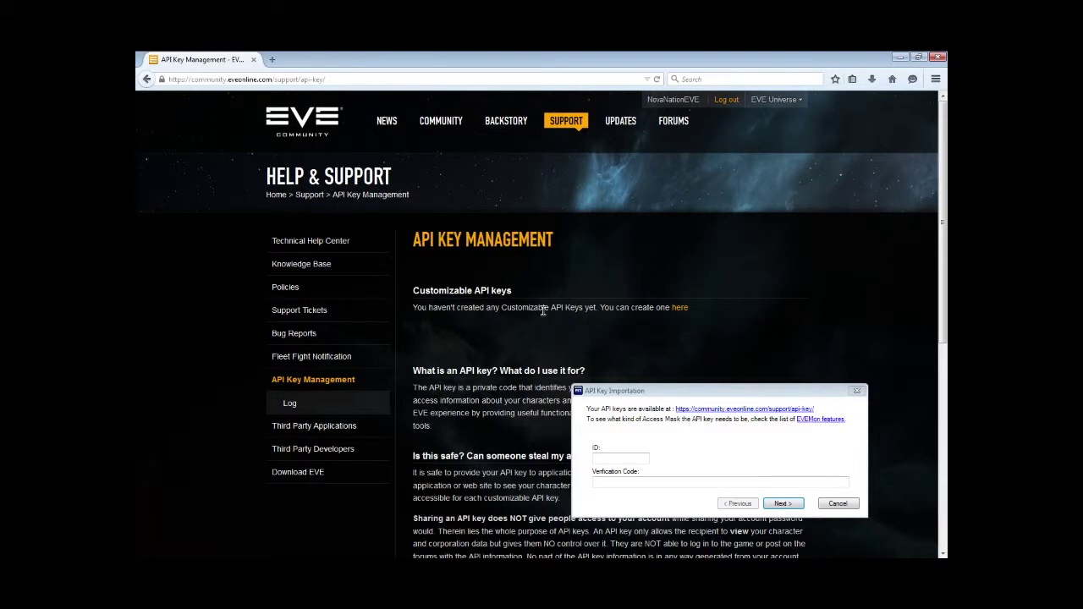
Create a new API key named evemon covering All characters with No Expiry
click(680, 307)
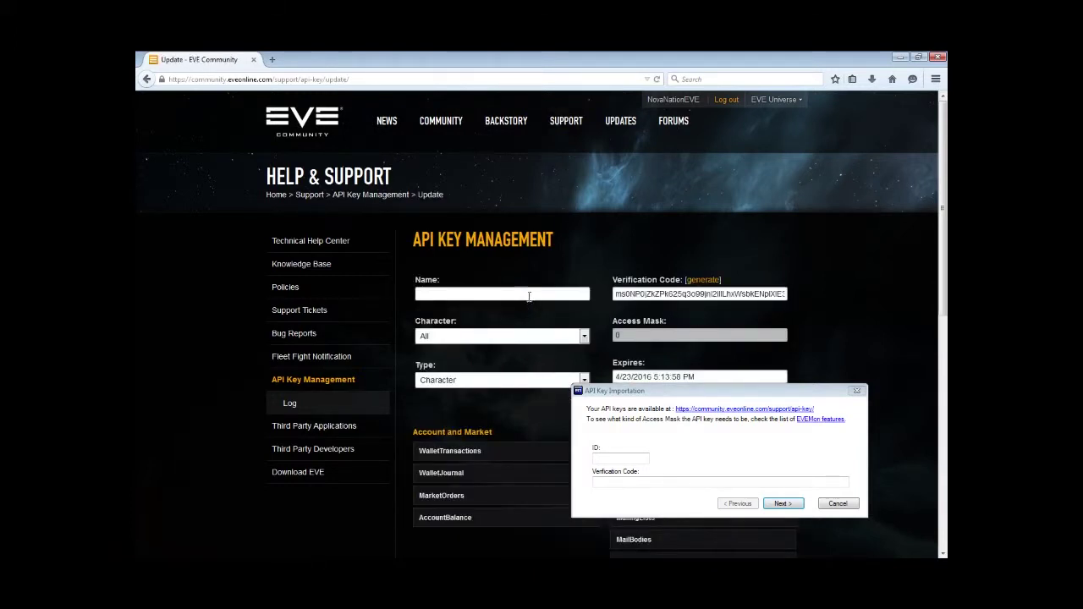
click(529, 295)
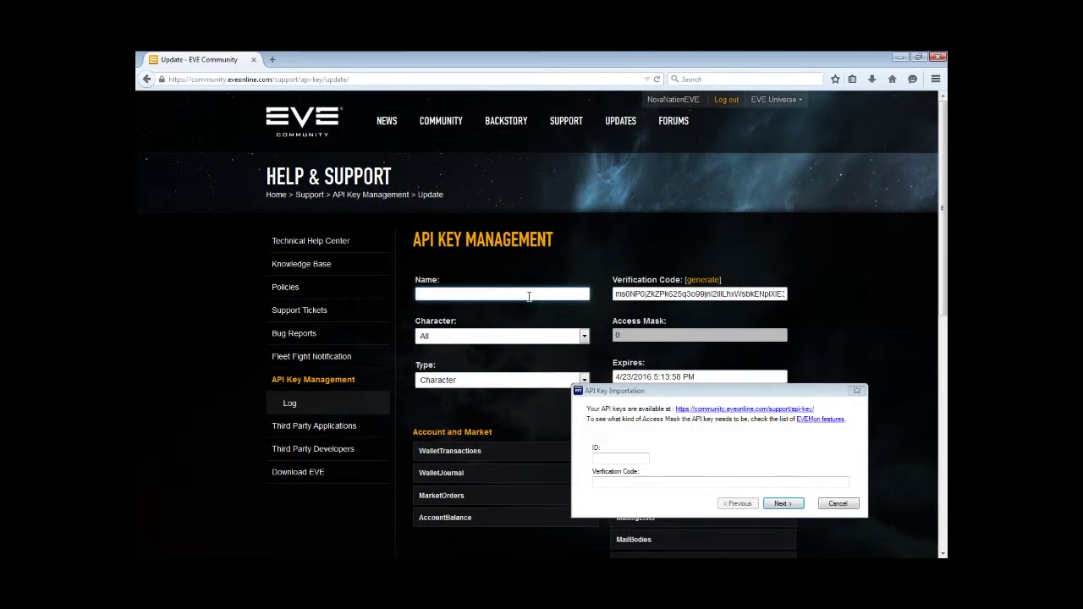
text(evemon)
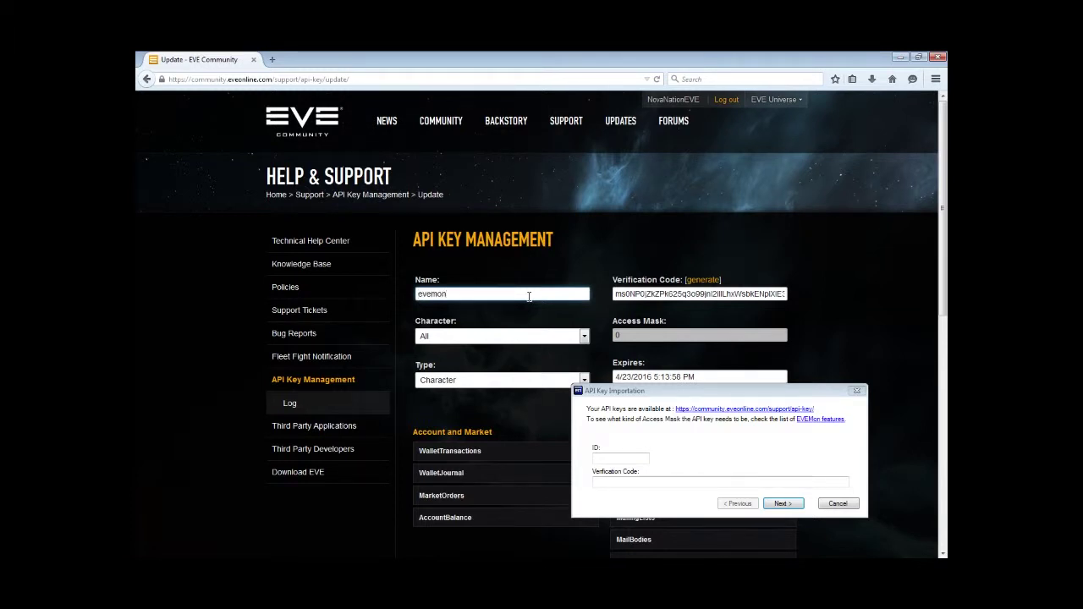
click(508, 337)
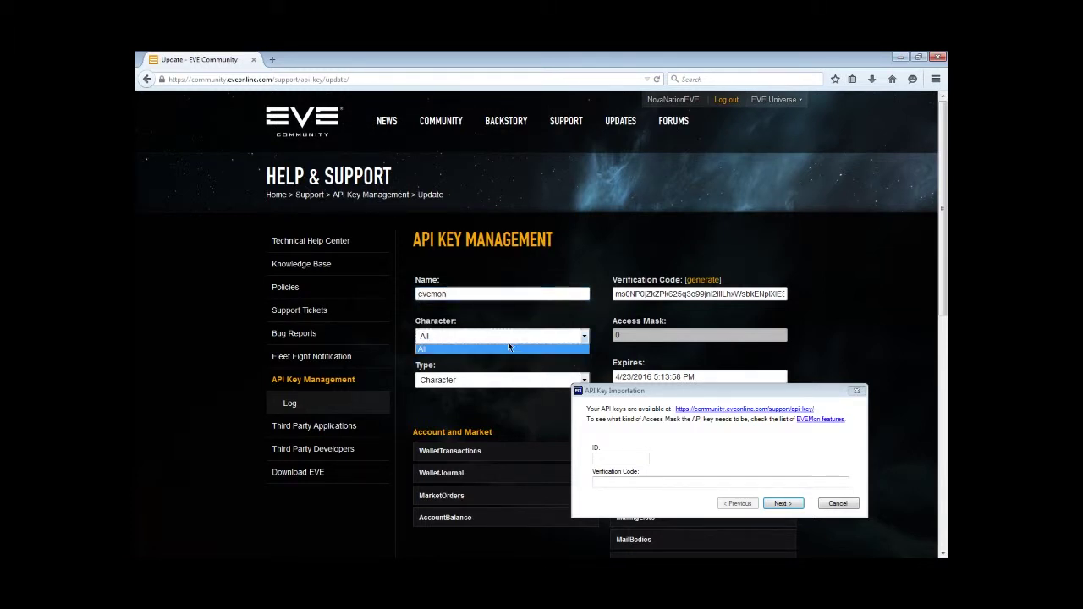
click(491, 352)
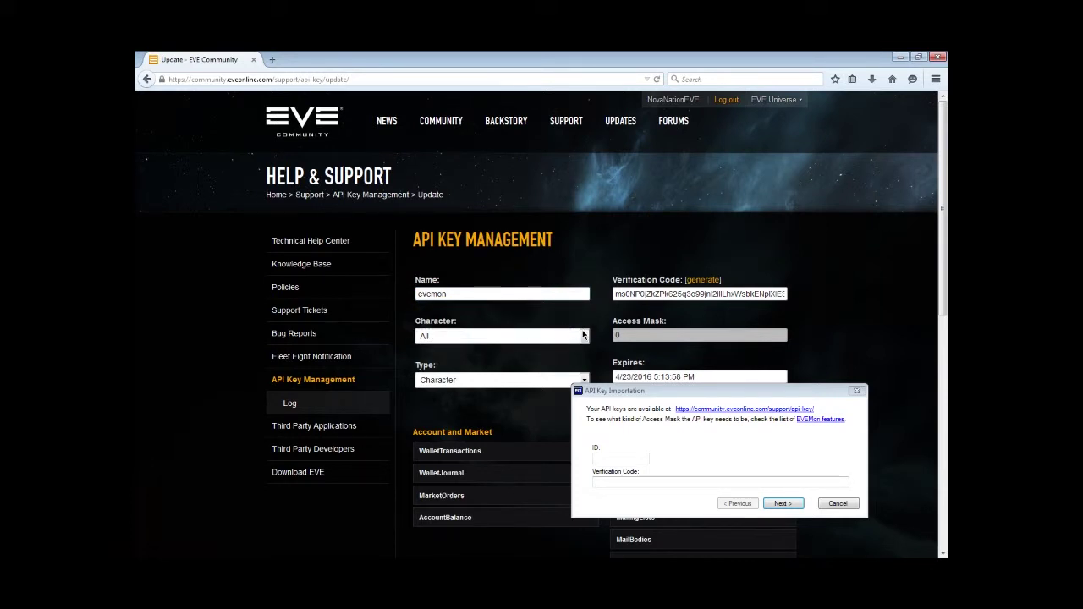
scroll(499, 281, down, 2)
click(499, 274)
click(461, 287)
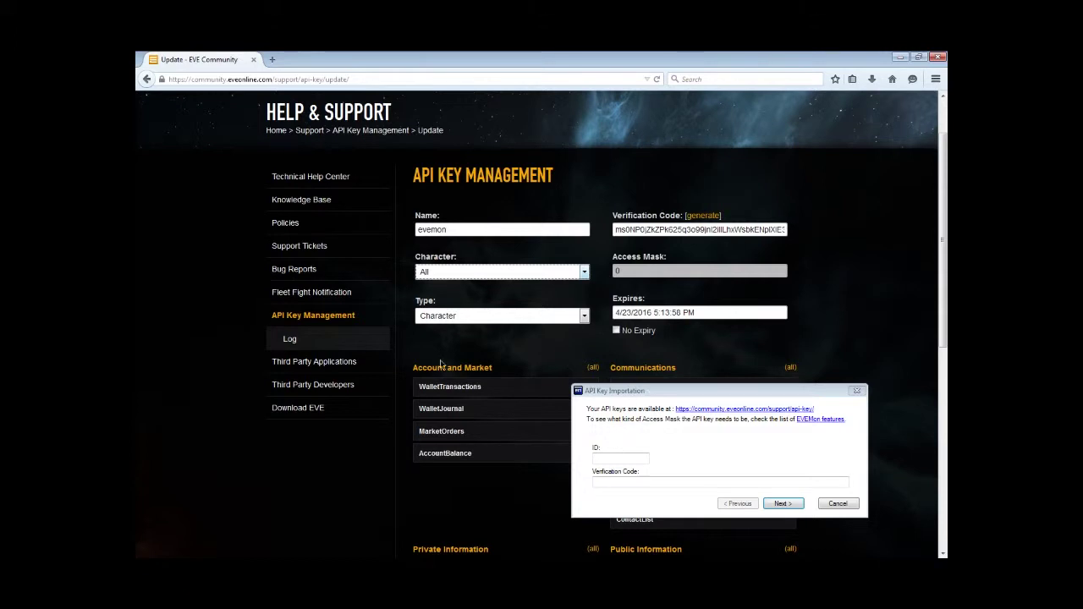
click(617, 331)
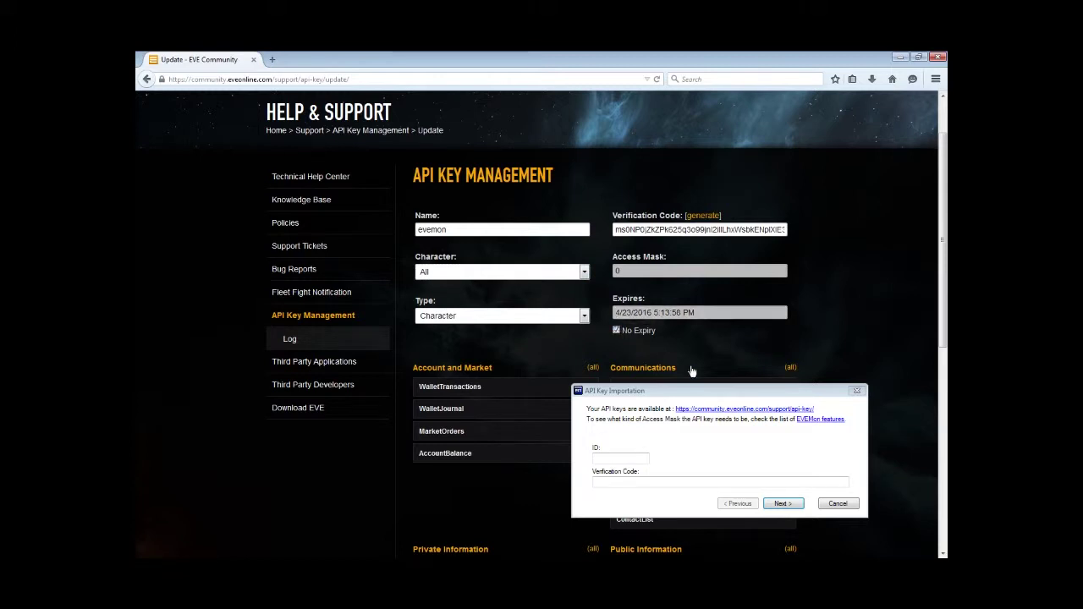
click(581, 315)
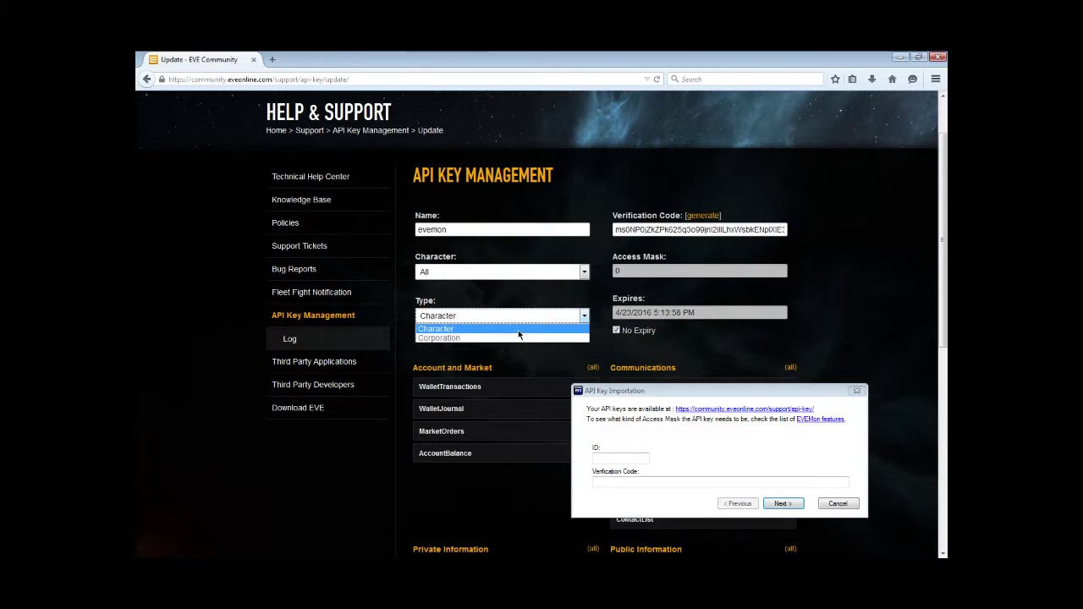
Keep the key type as Character and enable all Account and Market permissions
click(531, 309)
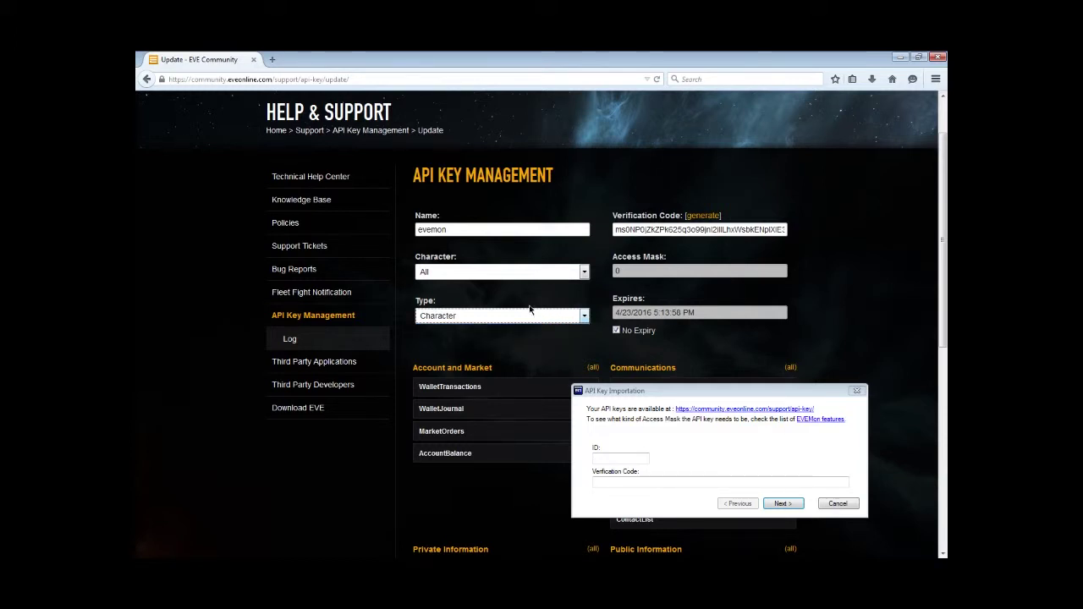
click(570, 350)
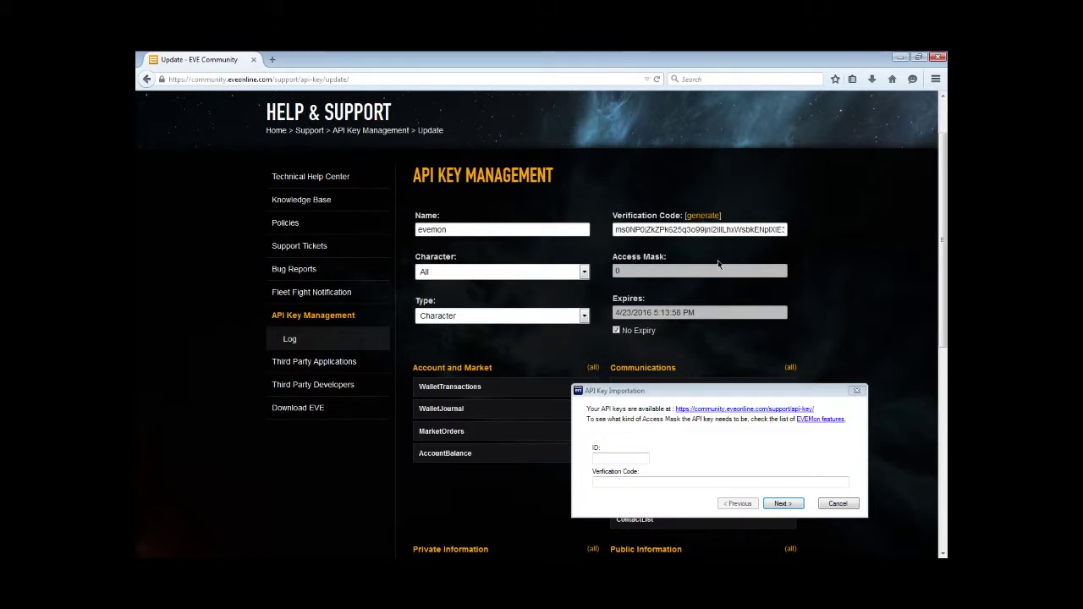
scroll(635, 285, down, 3)
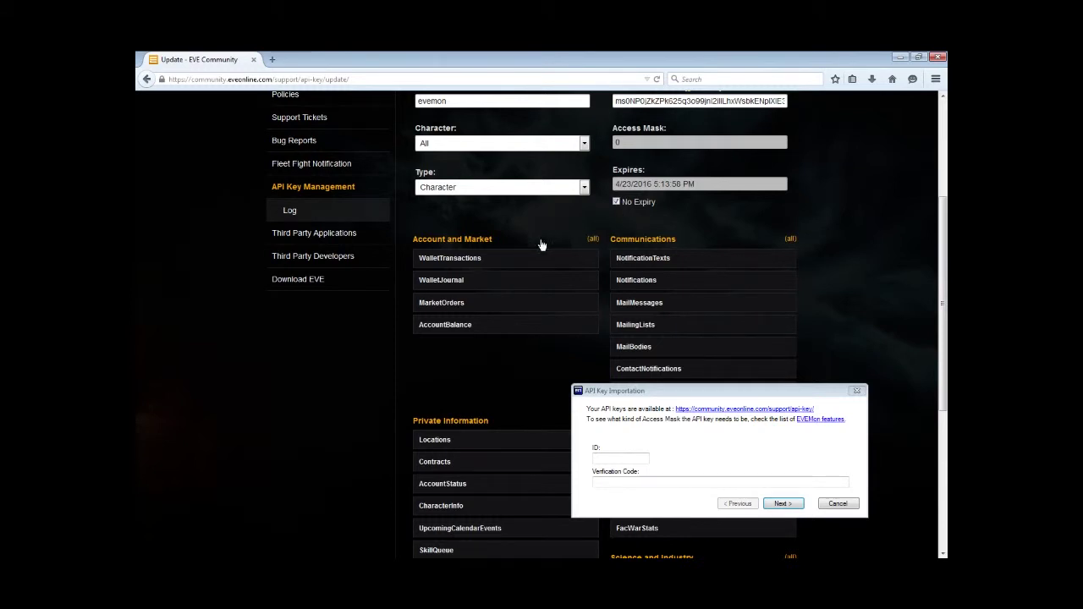
click(593, 240)
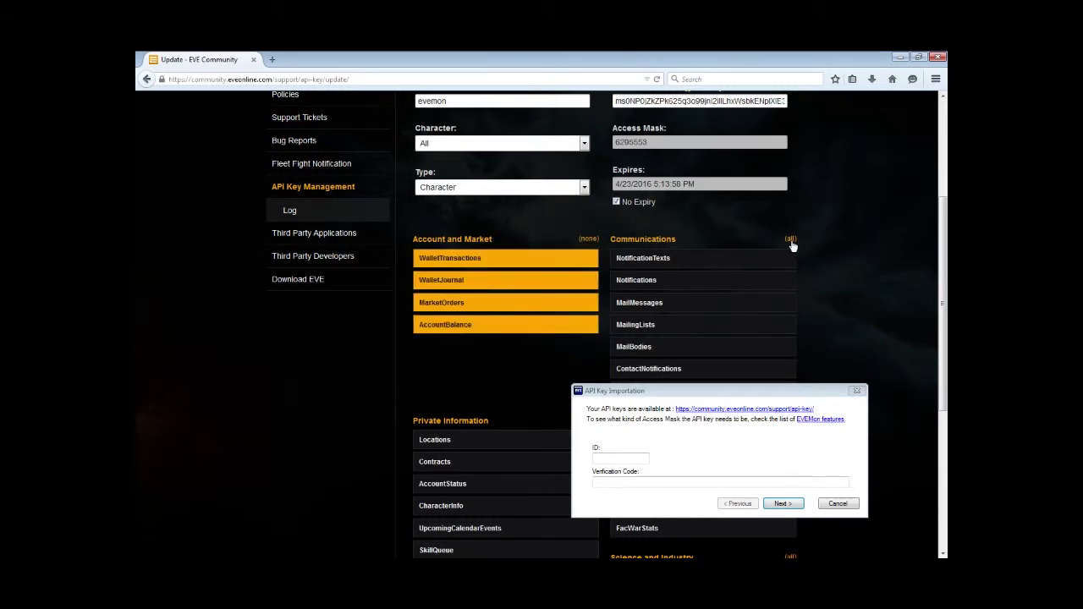
Grant all Communications, Private Information, Public Information, and Science and Industry permissions
click(790, 240)
scroll(644, 288, down, 3)
click(590, 292)
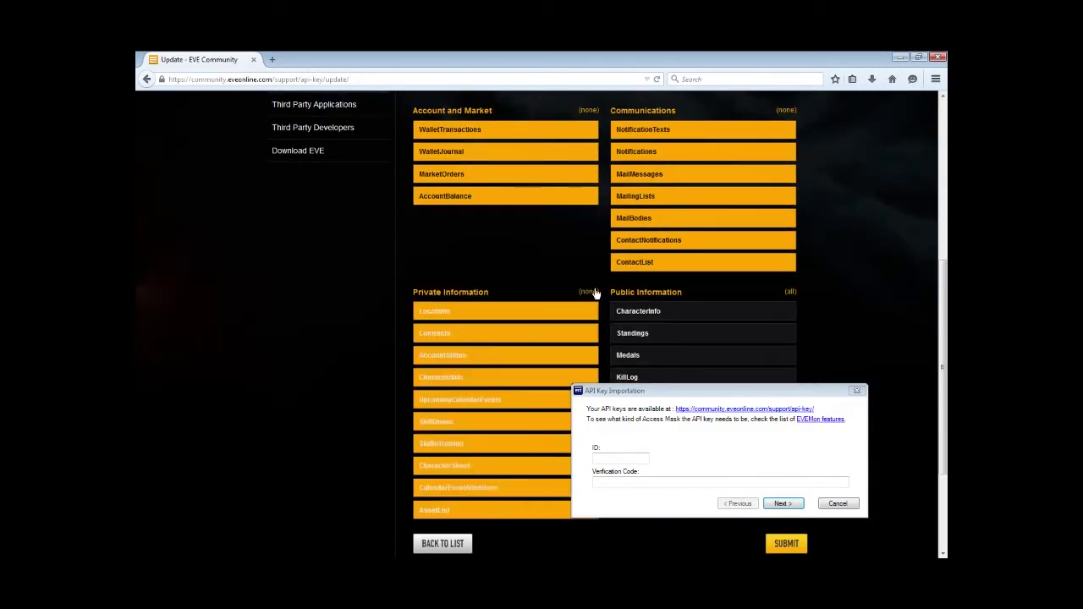
click(793, 292)
scroll(762, 298, down, 3)
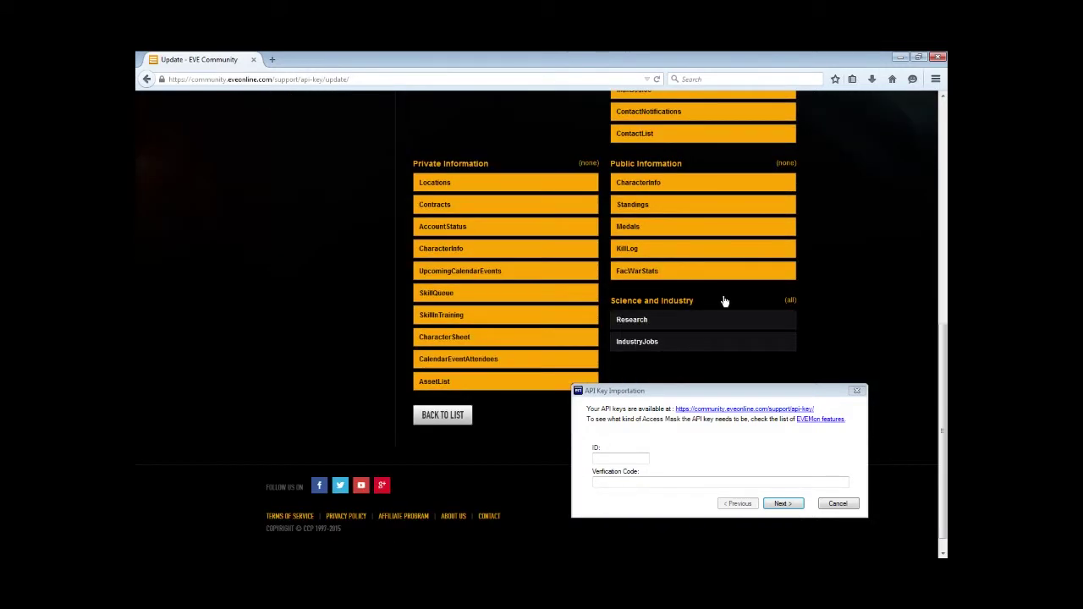
click(791, 303)
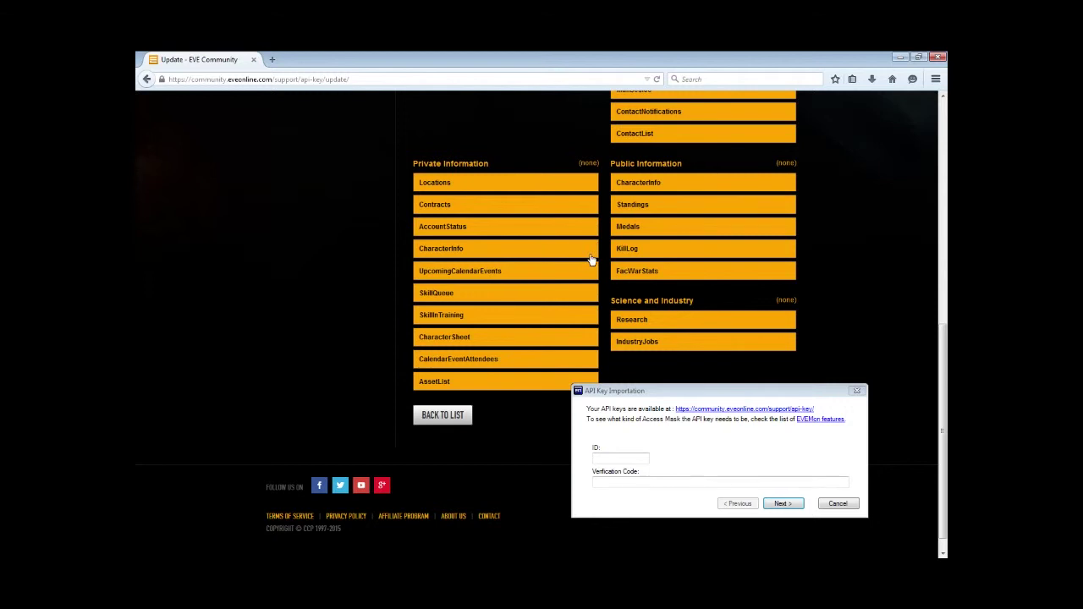
scroll(594, 269, up, 1)
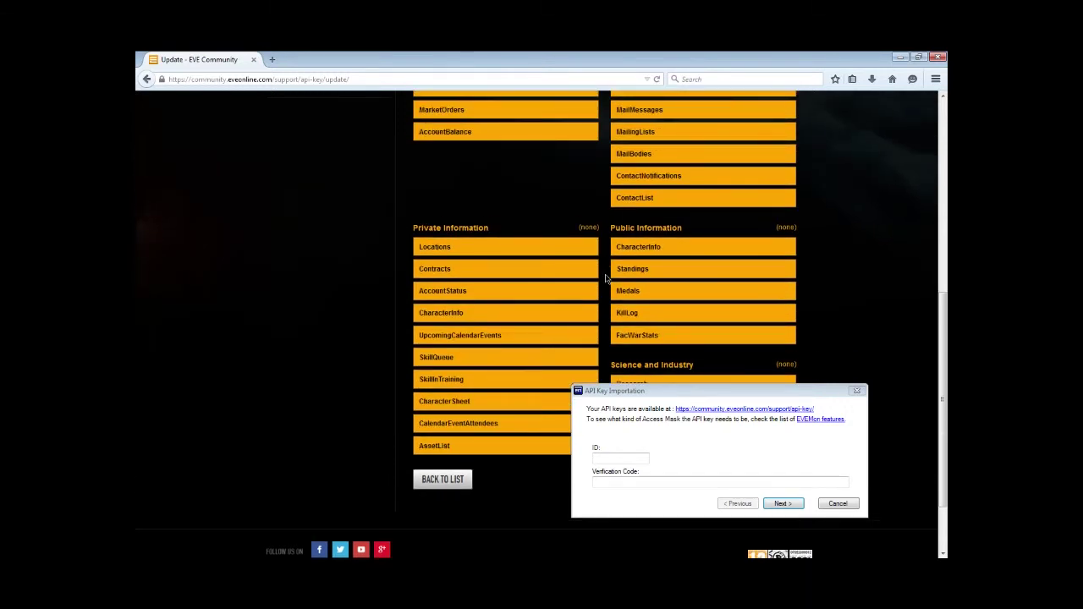
scroll(610, 271, down, 2)
scroll(614, 262, up, 7)
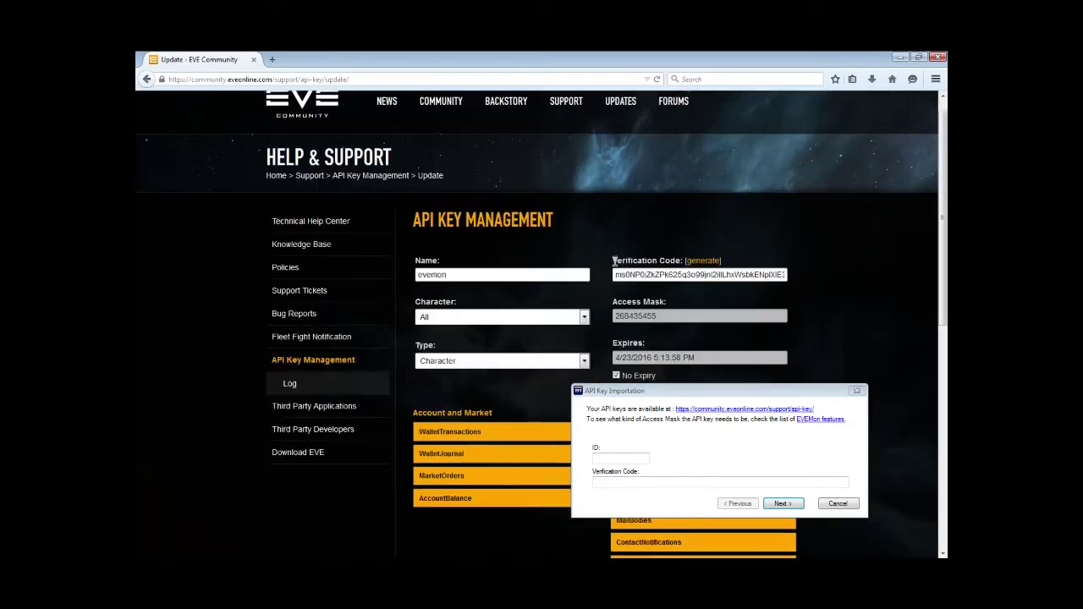
scroll(702, 308, down, 4)
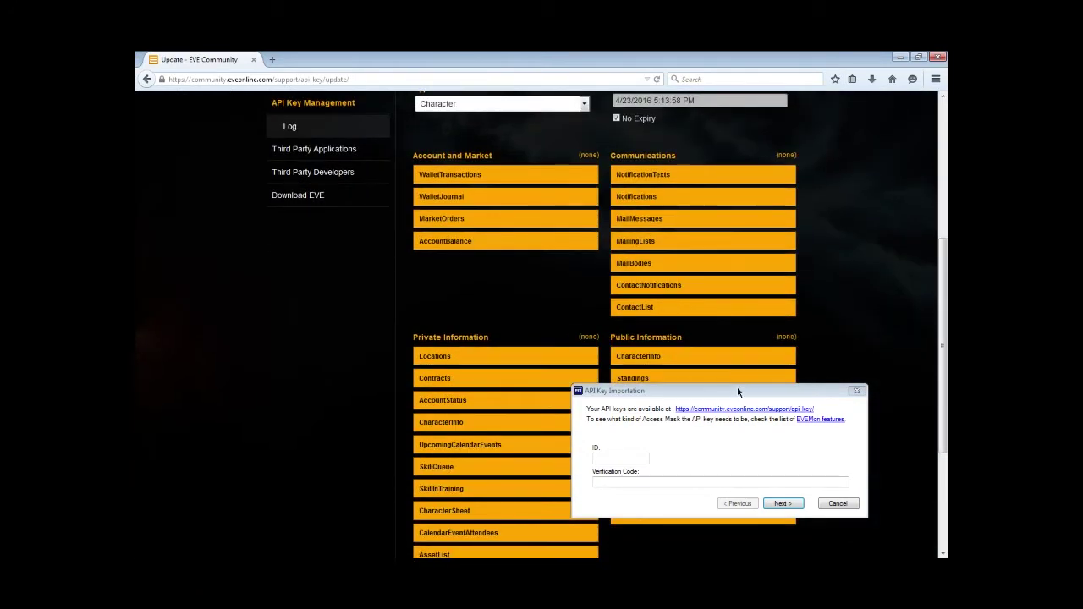
Submit the evemon key with access mask 268435455 and copy its Key ID
drag(738, 392, 343, 241)
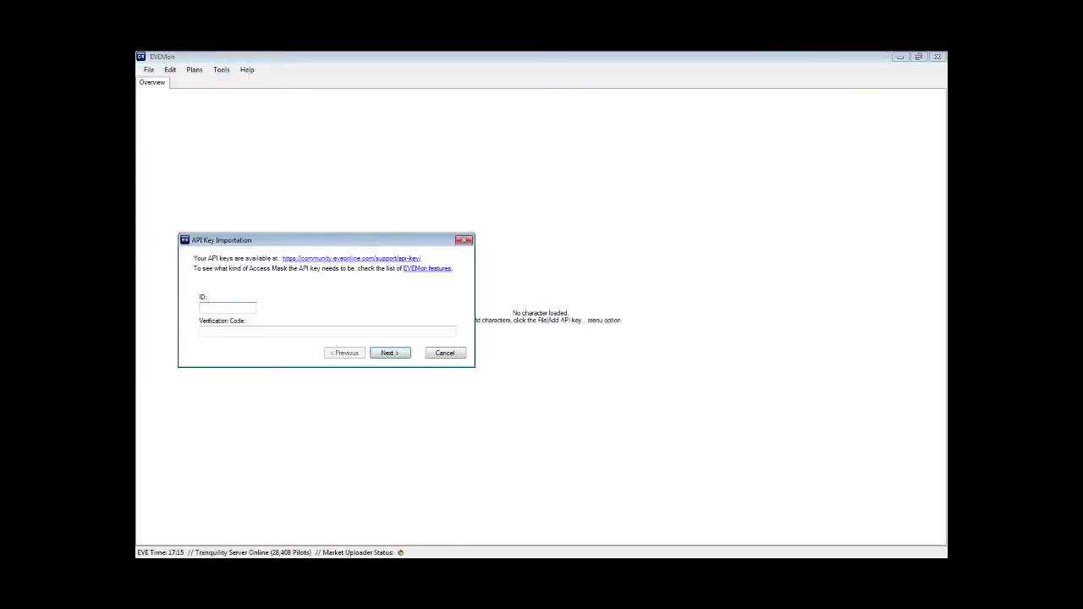
key(alt+Tab)
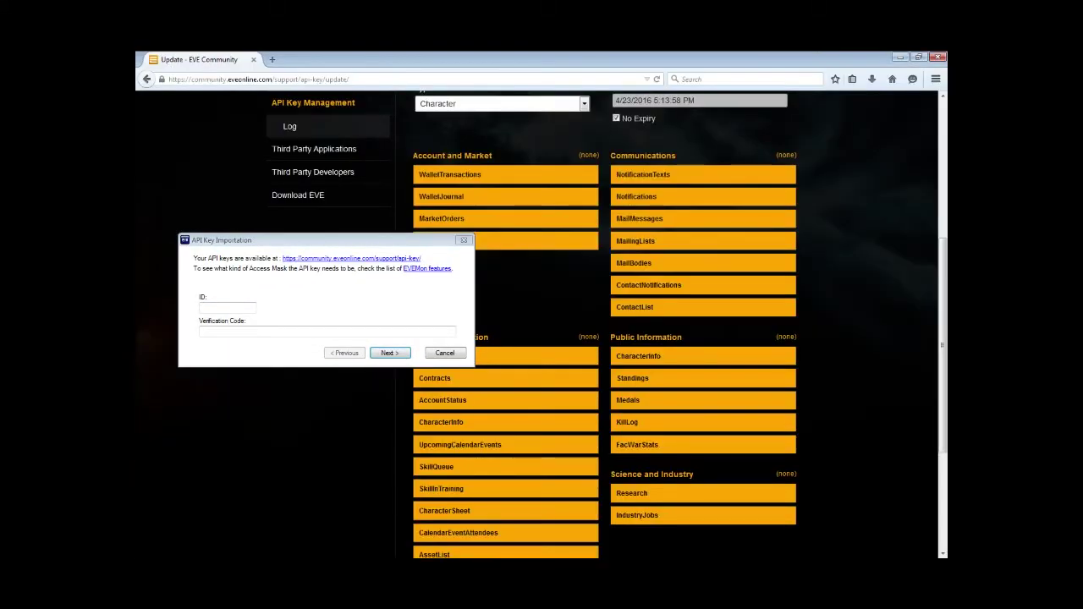
scroll(821, 377, down, 3)
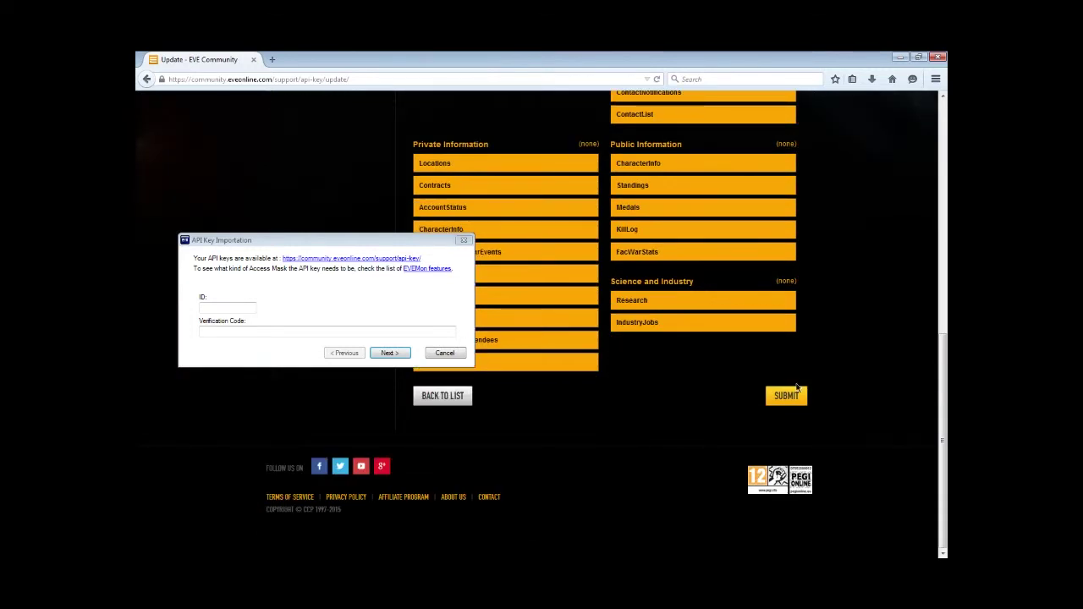
click(786, 395)
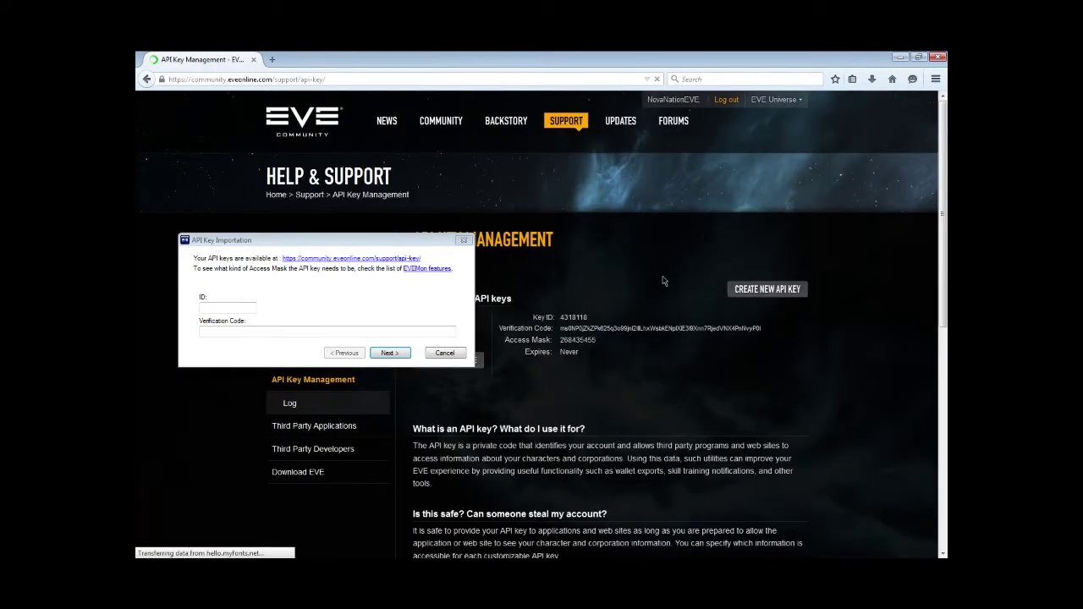
double_click(581, 317)
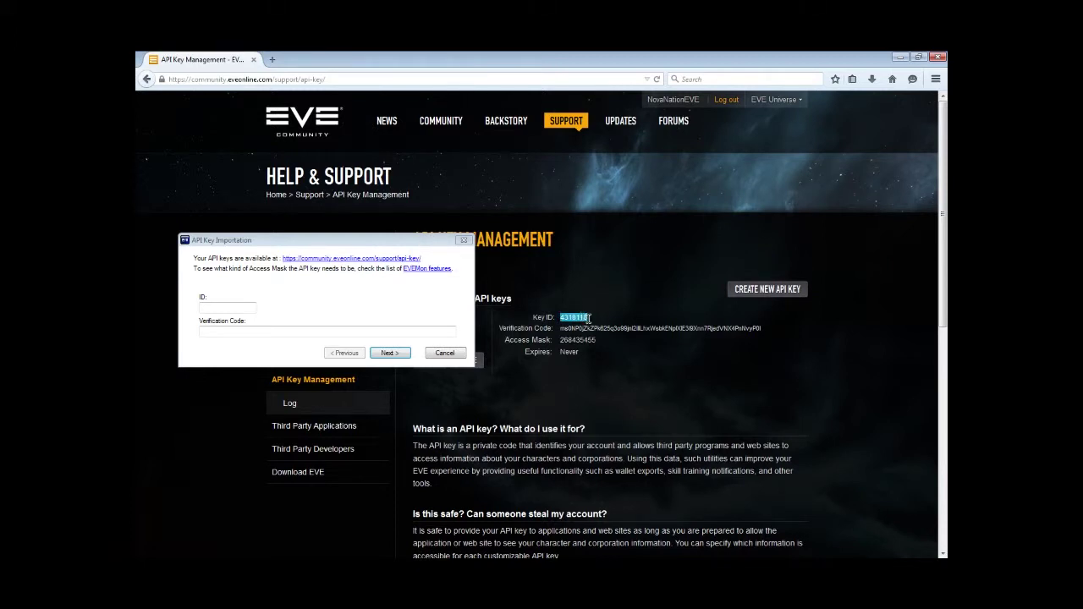
right_click(585, 319)
click(618, 327)
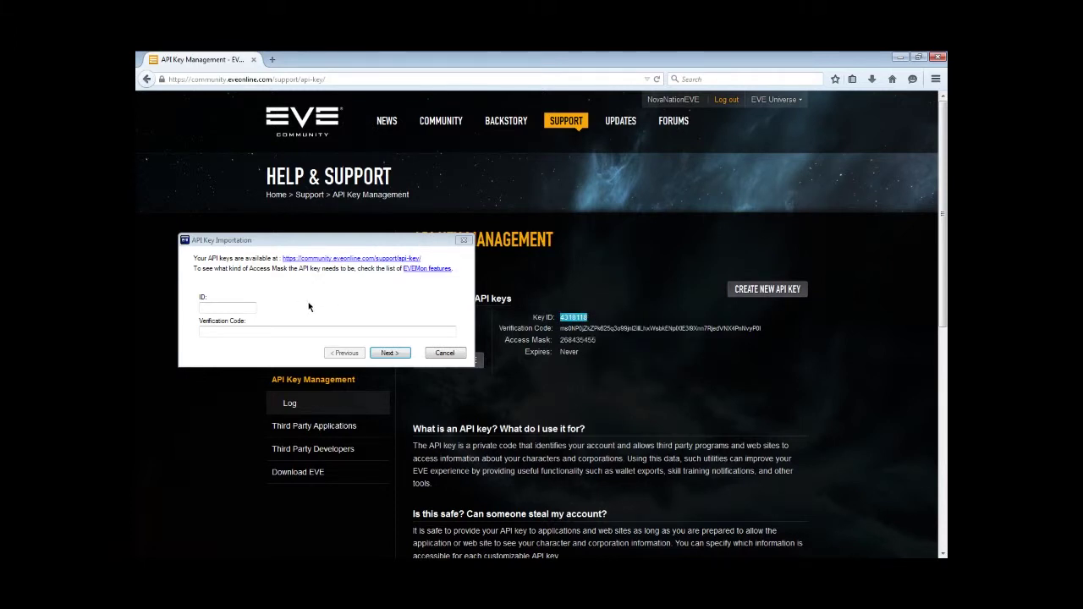
Paste the copied Key ID into EVEMon's ID field
click(244, 308)
right_click(243, 309)
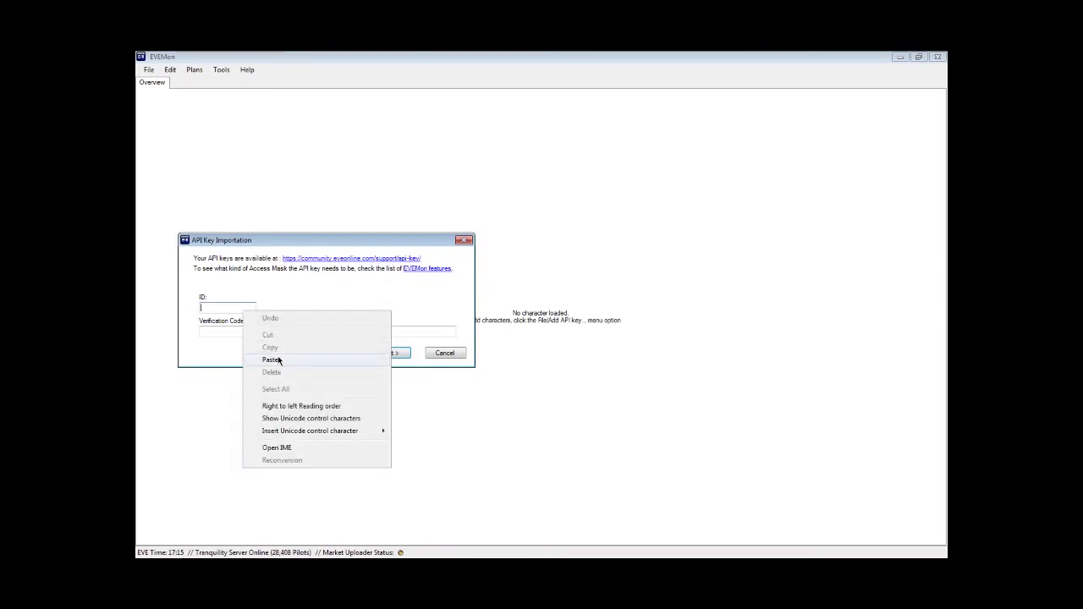
click(279, 352)
key(alt+Tab)
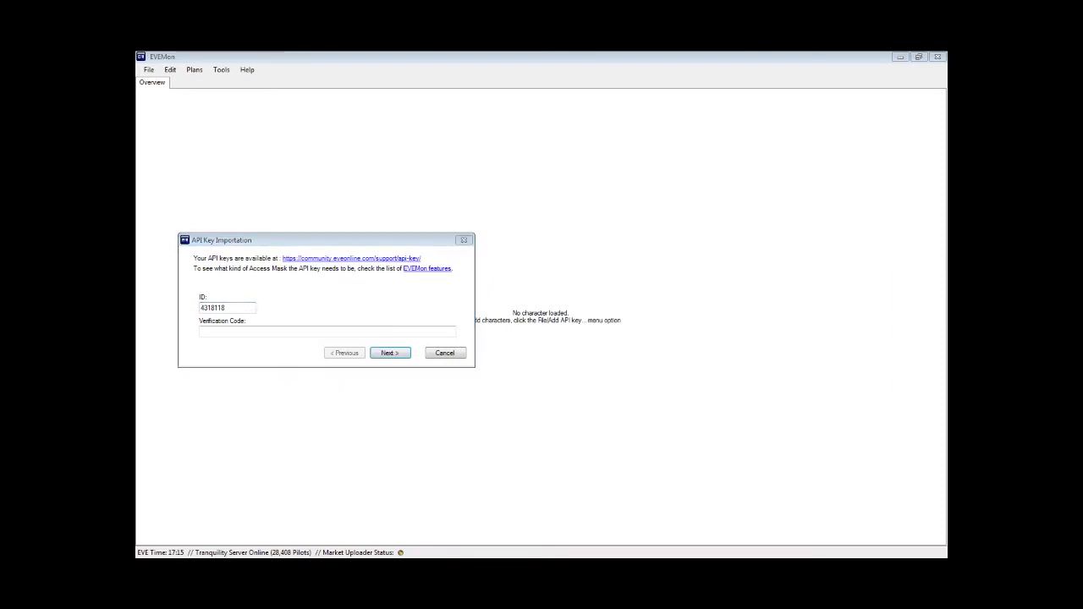
key(alt+Tab)
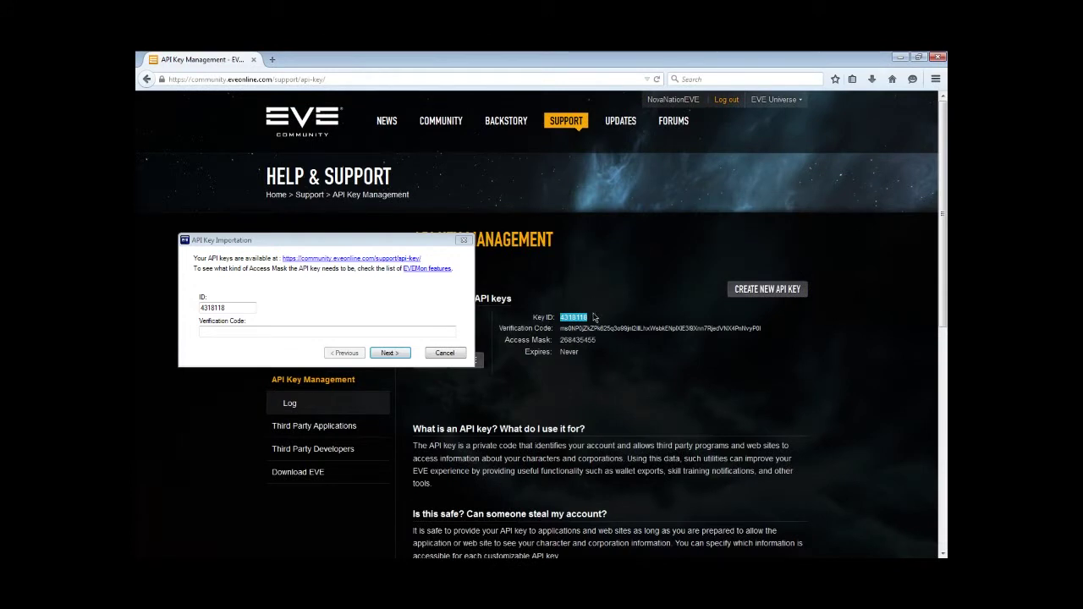
Copy the verification code into EVEMon, then go Next and import the account-wide key
double_click(628, 328)
right_click(631, 329)
click(677, 340)
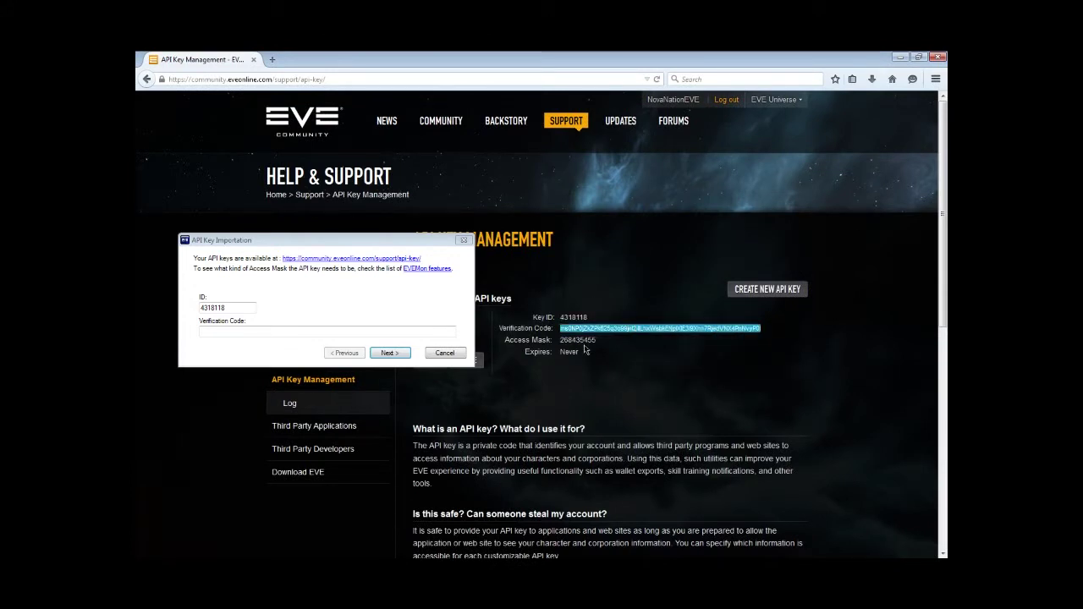
click(399, 332)
right_click(402, 333)
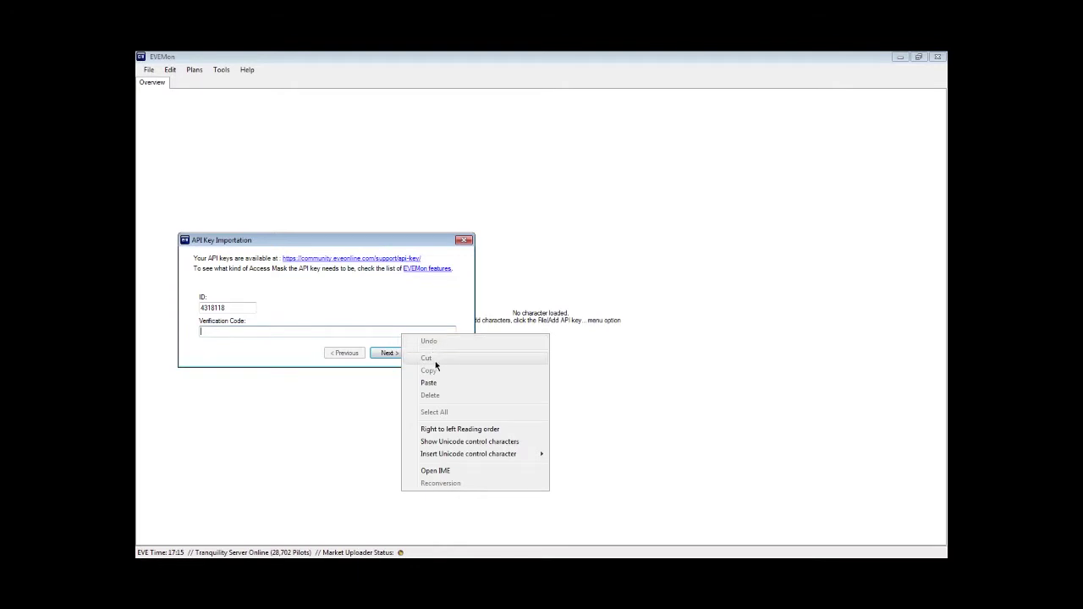
click(431, 383)
click(399, 354)
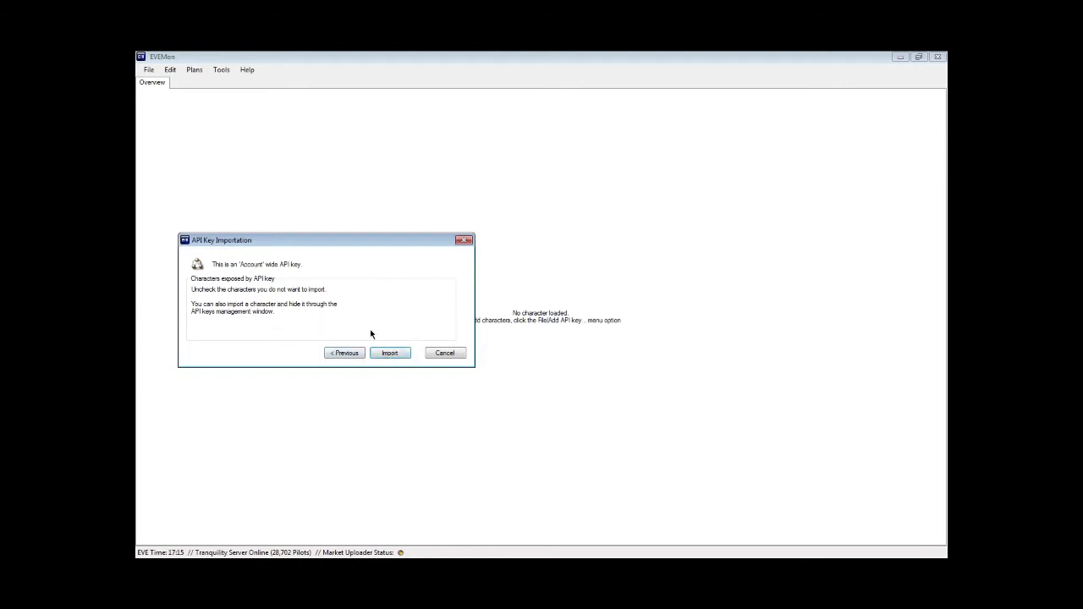
click(386, 353)
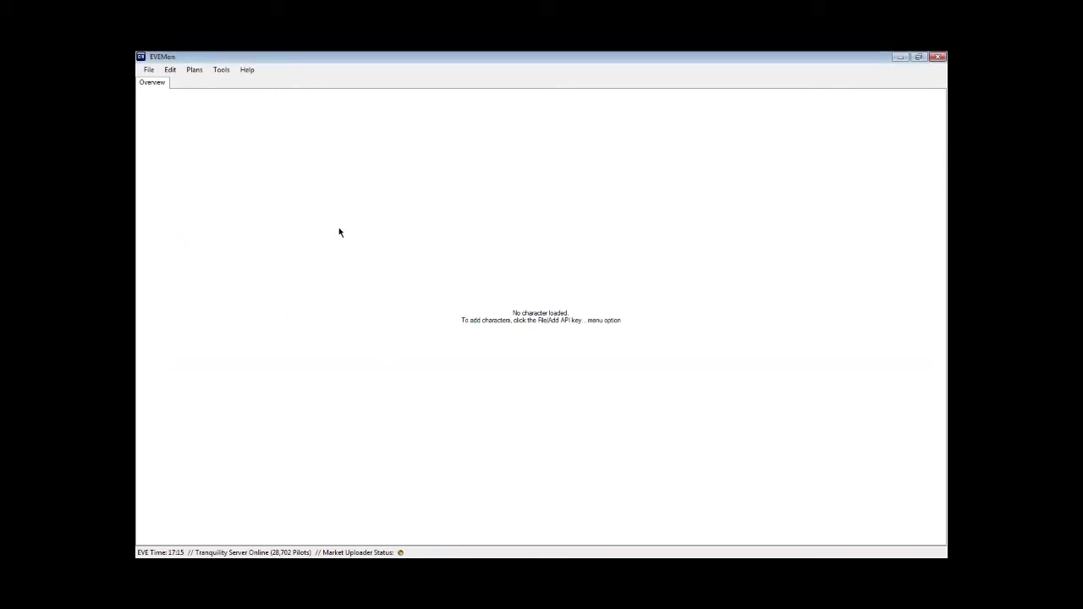
Look through EVEMon's Edit and Plans menus after the import
click(170, 71)
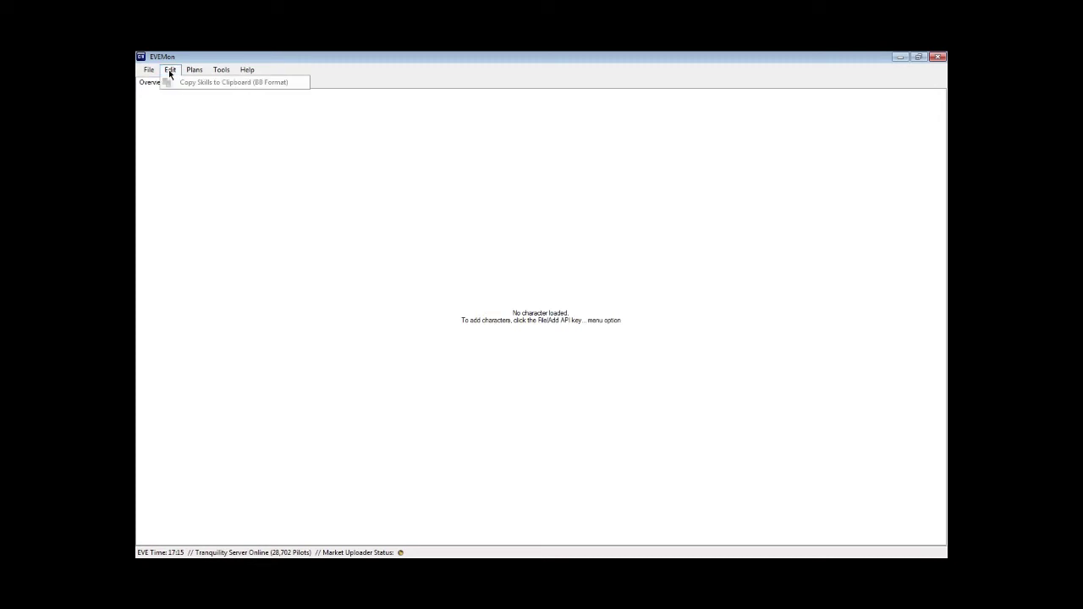
mouse_move(194, 71)
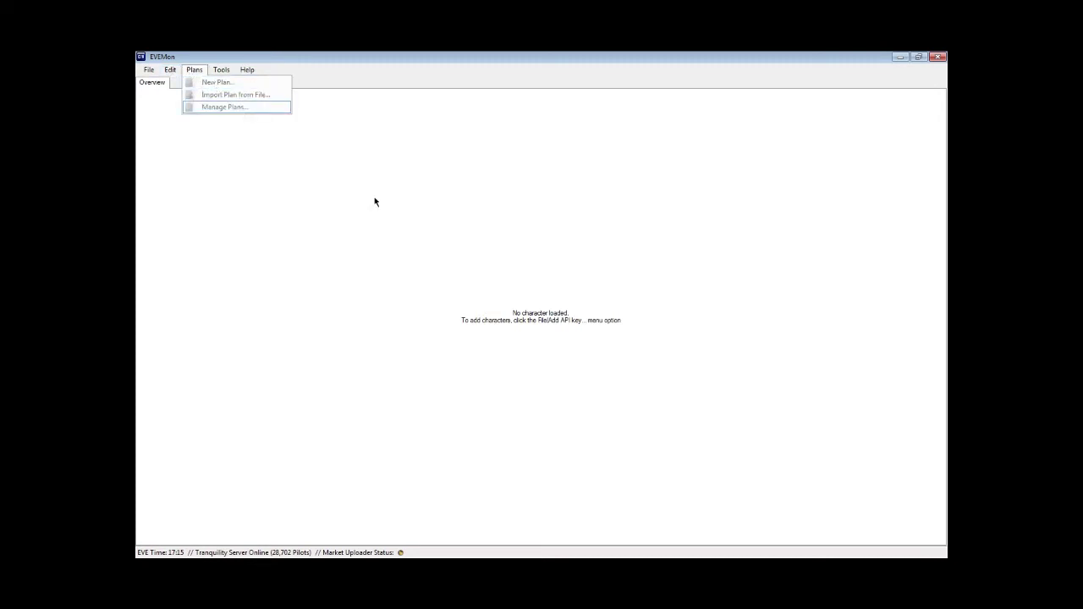
click(512, 276)
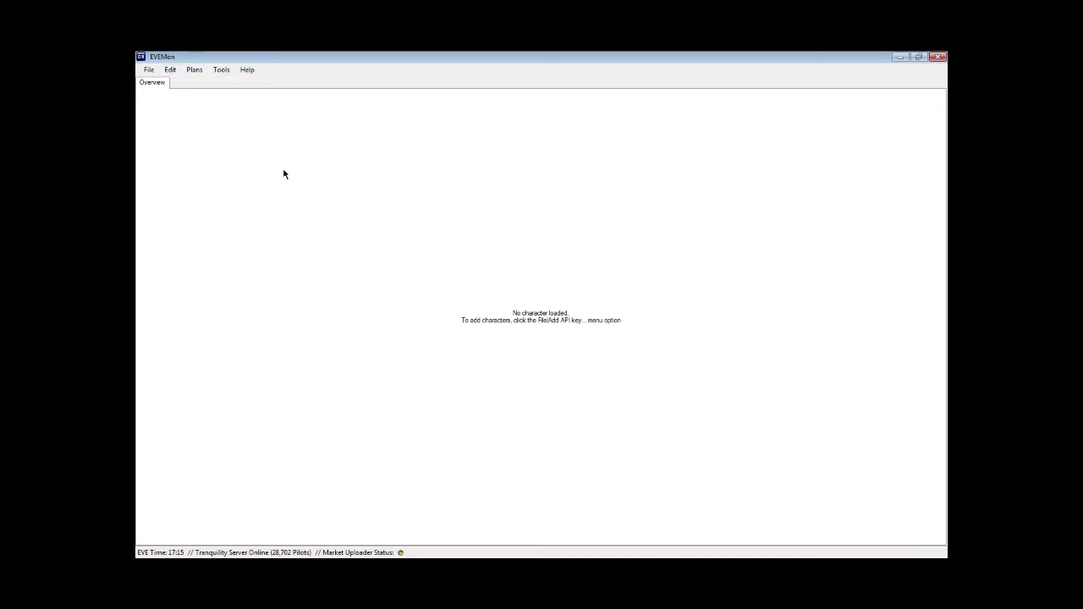
click(196, 70)
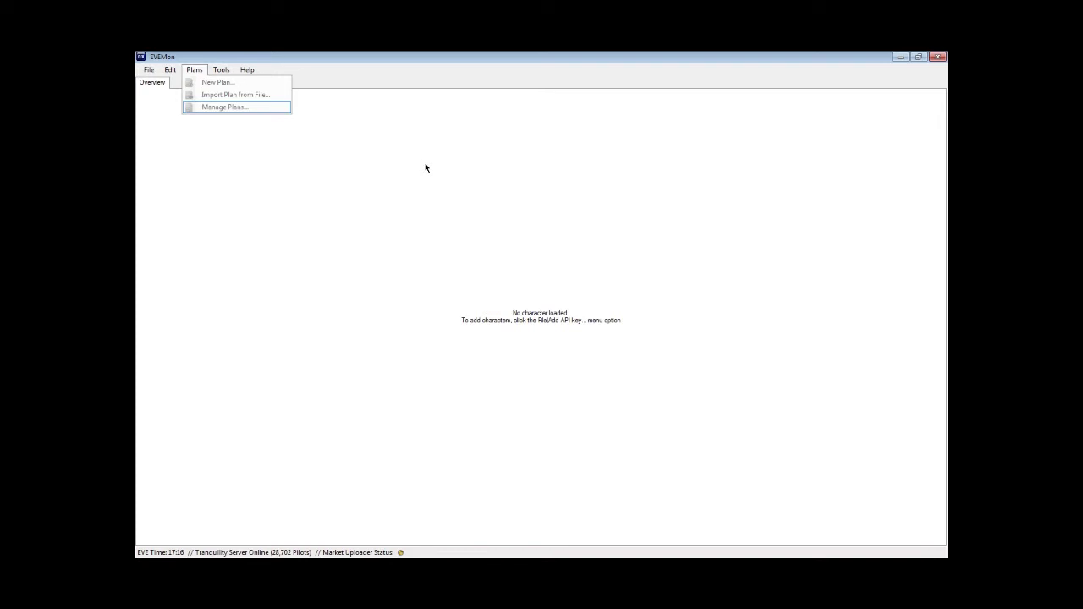
Browse the Tools and File menus, then open Plans to see its greyed-out options
click(227, 71)
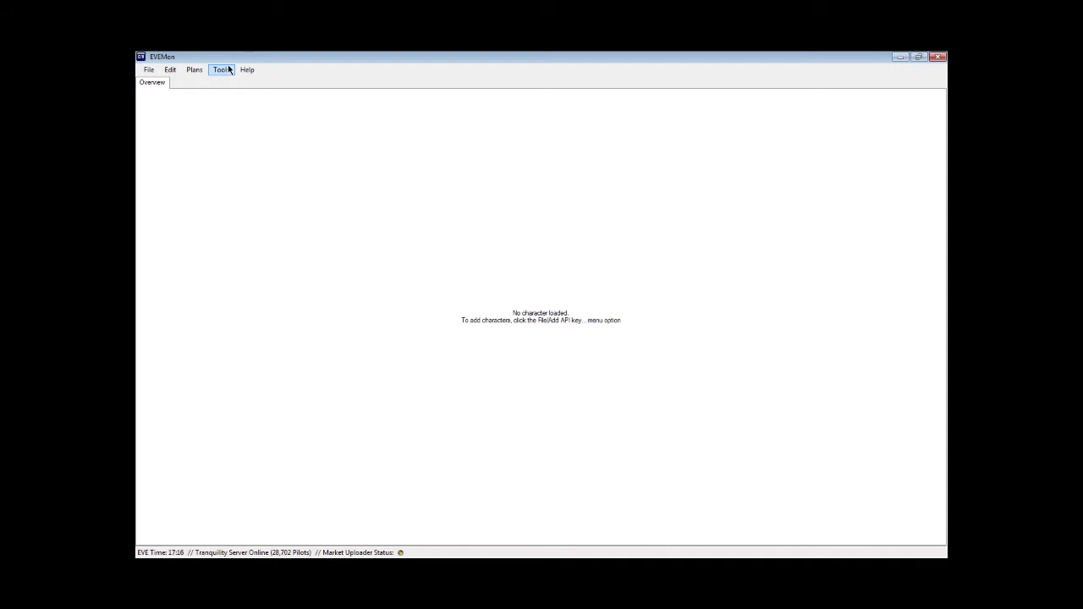
click(227, 71)
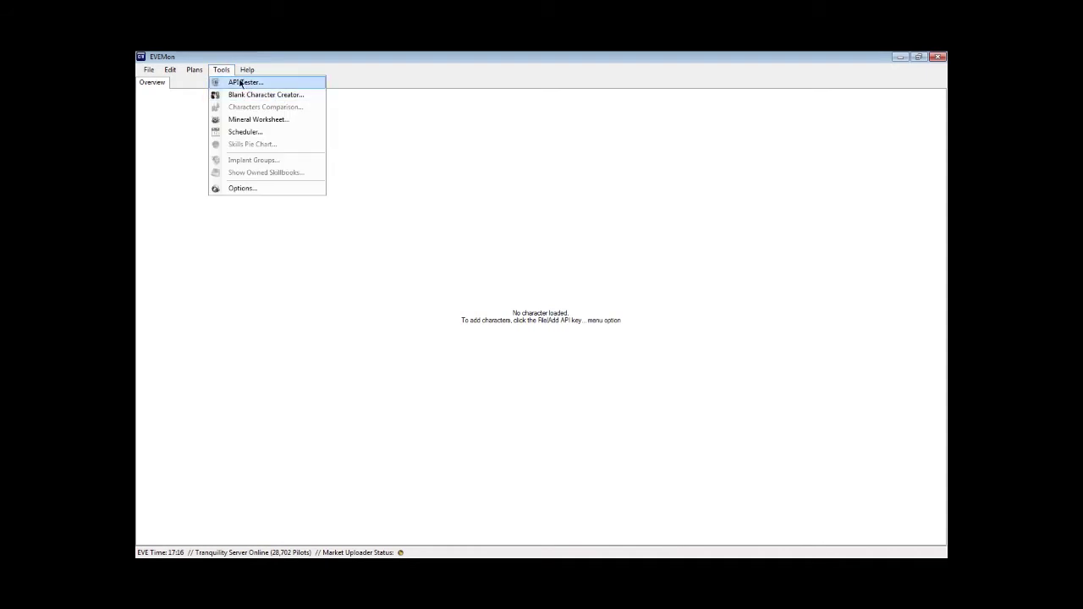
mouse_move(246, 75)
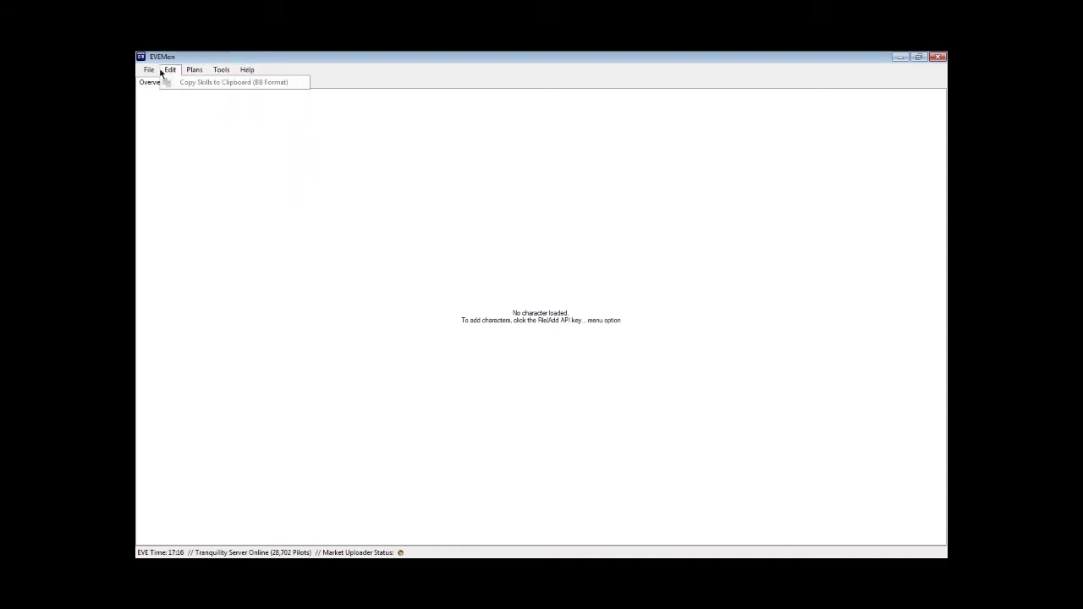
mouse_move(150, 72)
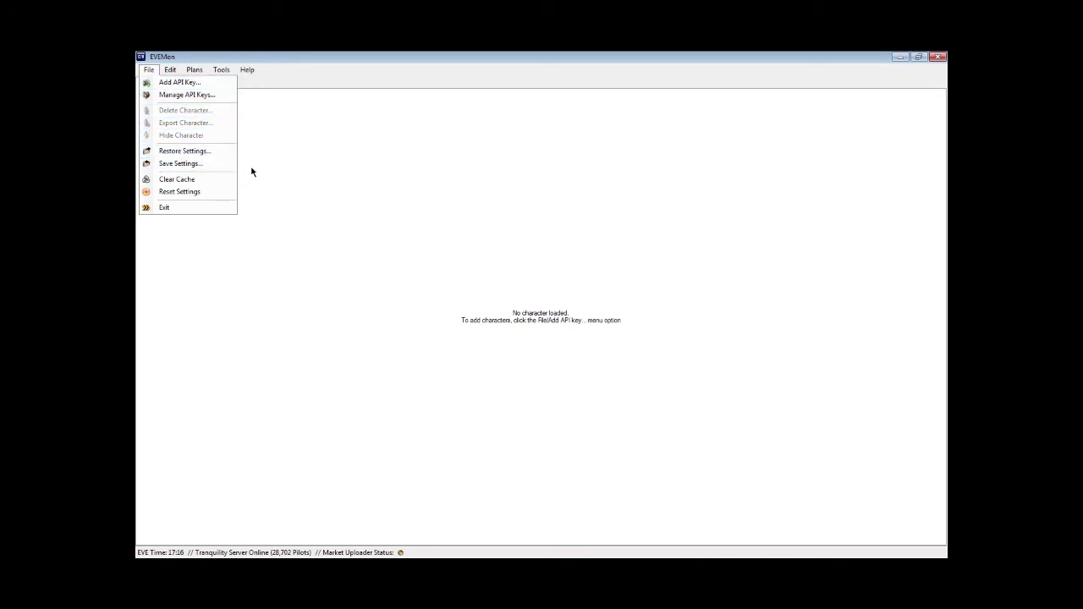
click(263, 141)
click(198, 71)
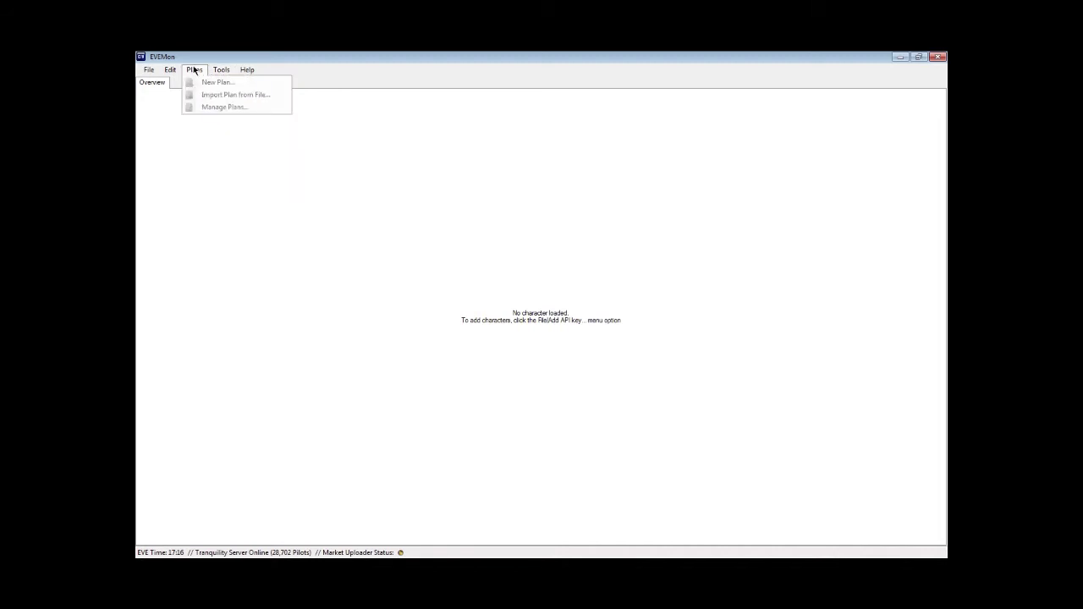
mouse_move(149, 70)
click(568, 285)
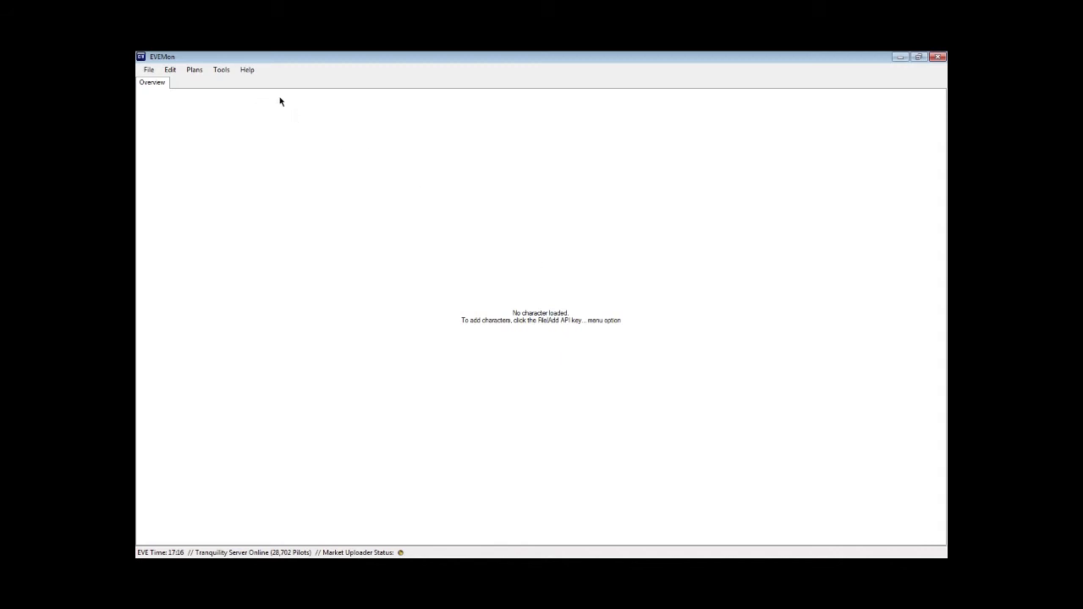
click(202, 69)
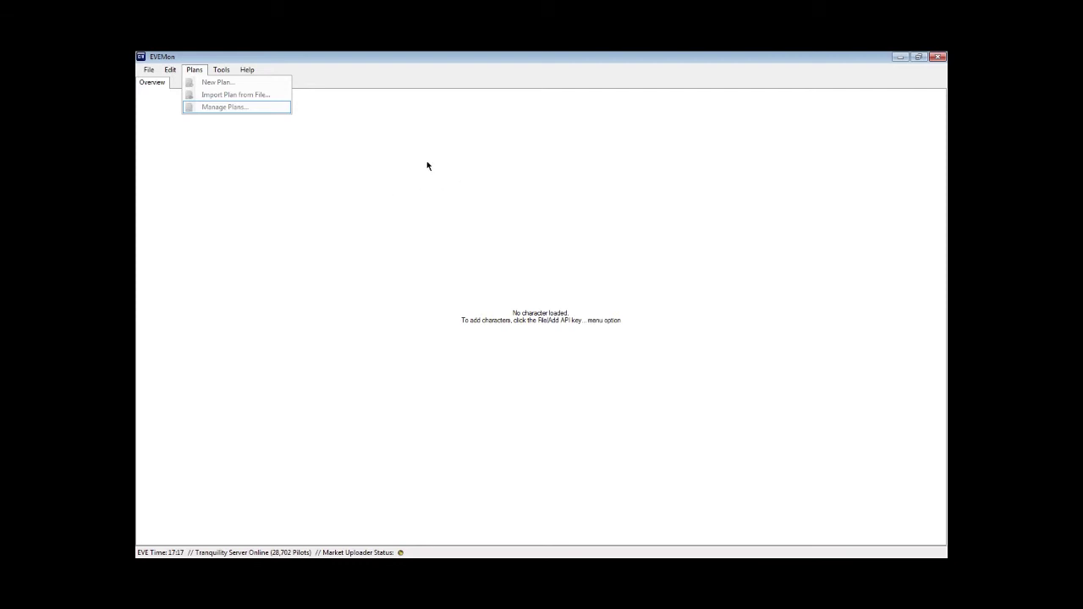
Close the Plans menu and return to the API Key Management page in Firefox
click(324, 150)
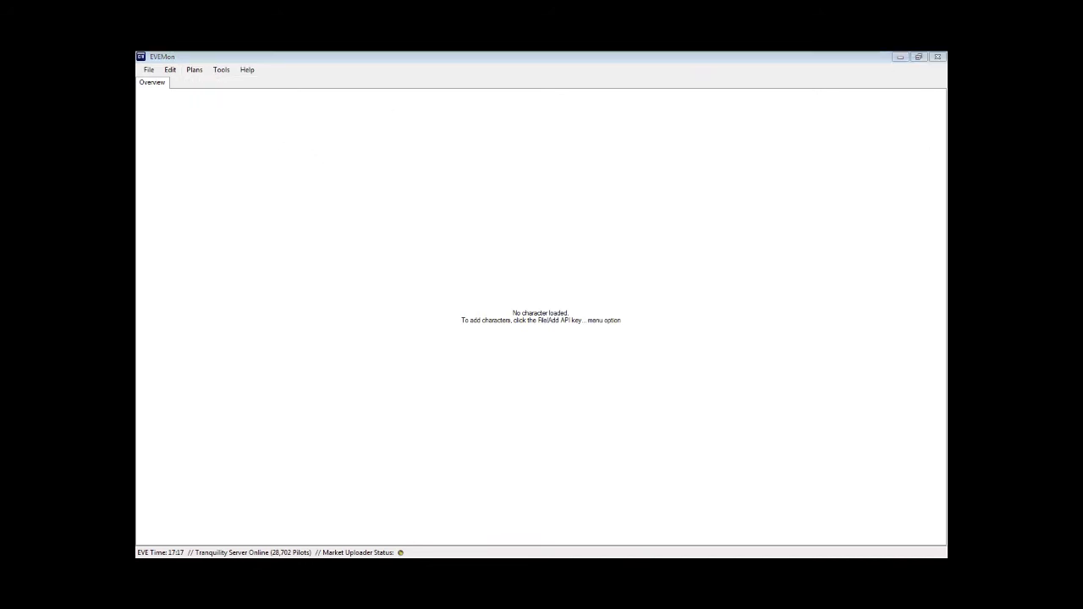
key(alt+Tab)
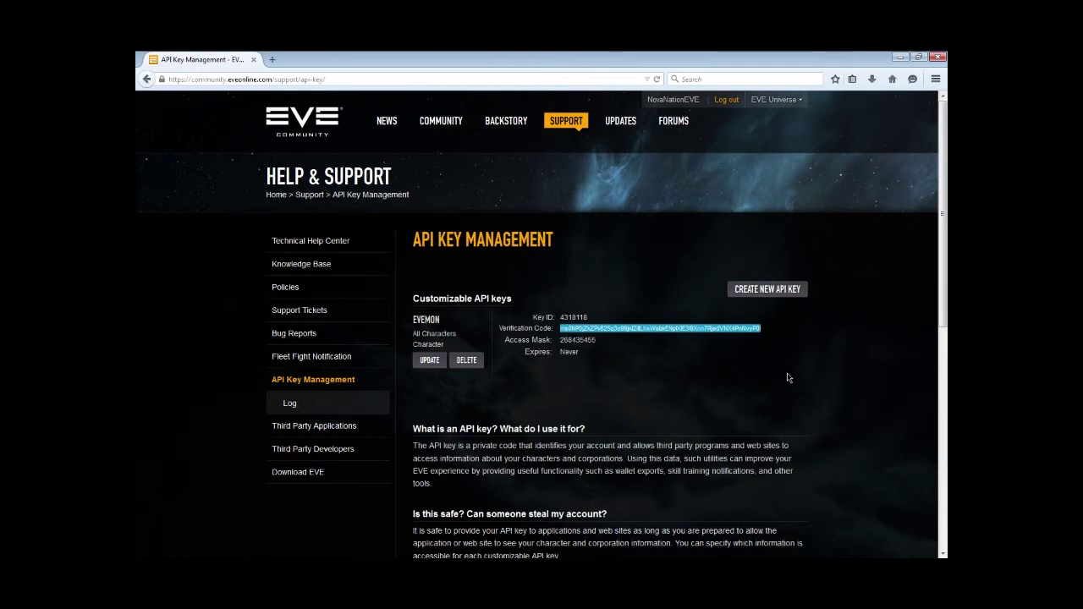
Edit the evemon API key and clear the Communications, Account and Market, Private and Public Information permission groups
click(762, 347)
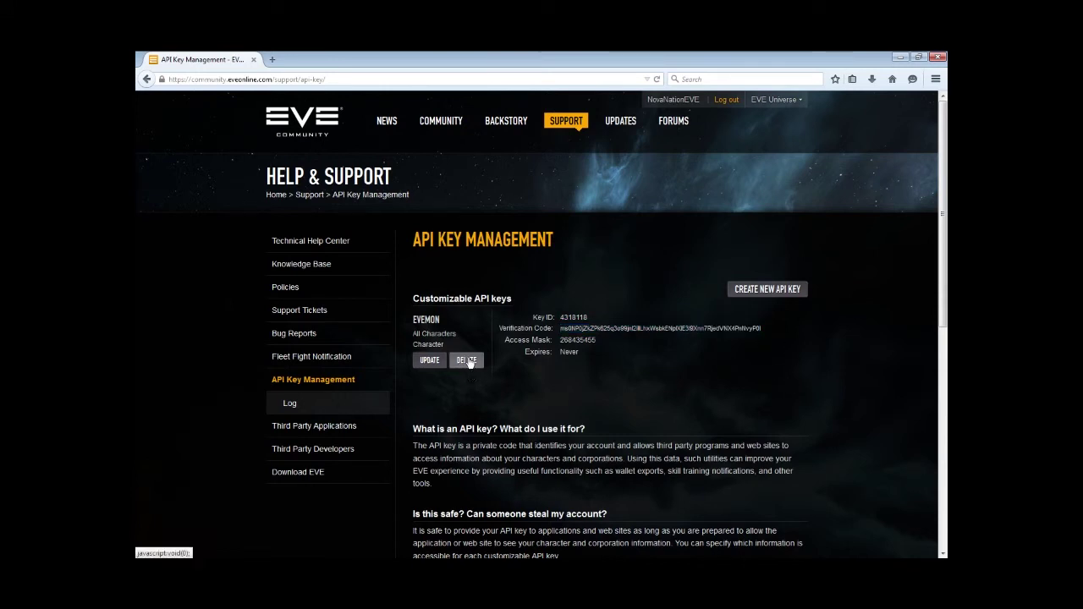
click(430, 360)
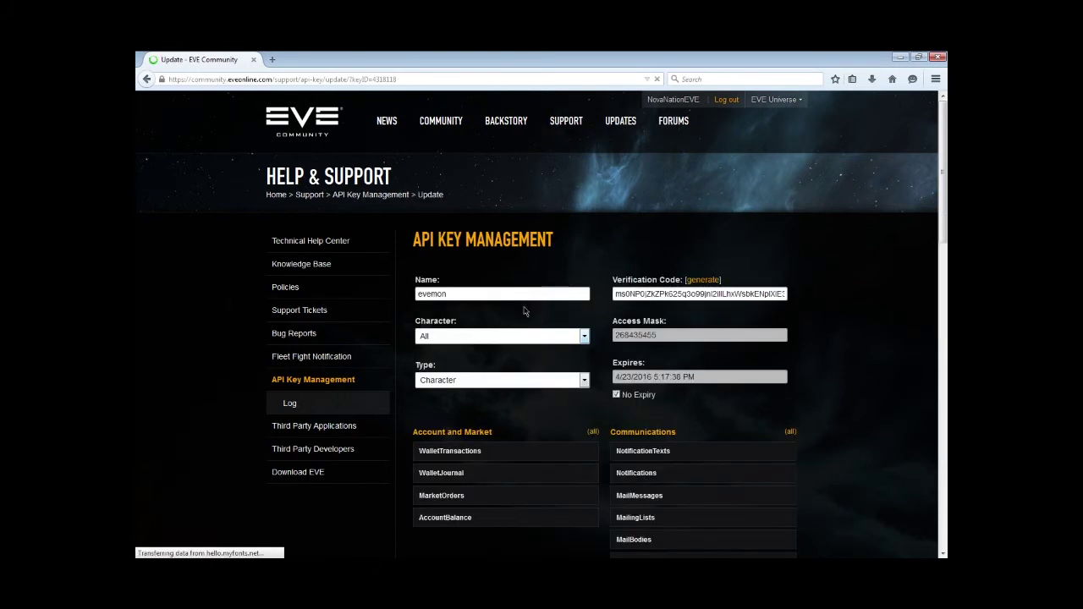
scroll(700, 393, down, 1)
scroll(700, 392, down, 3)
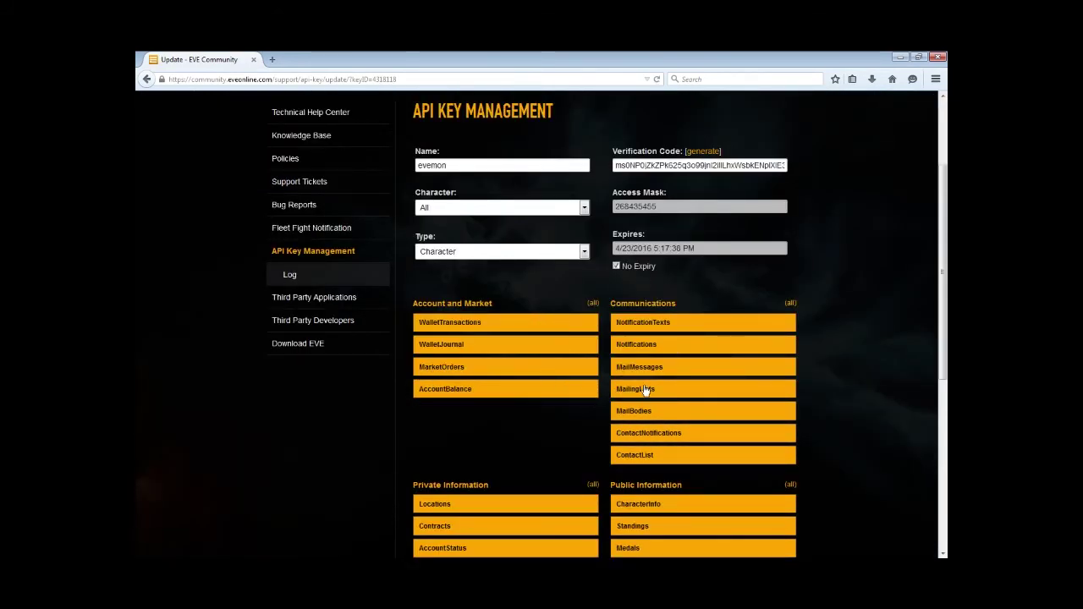
click(790, 303)
click(592, 303)
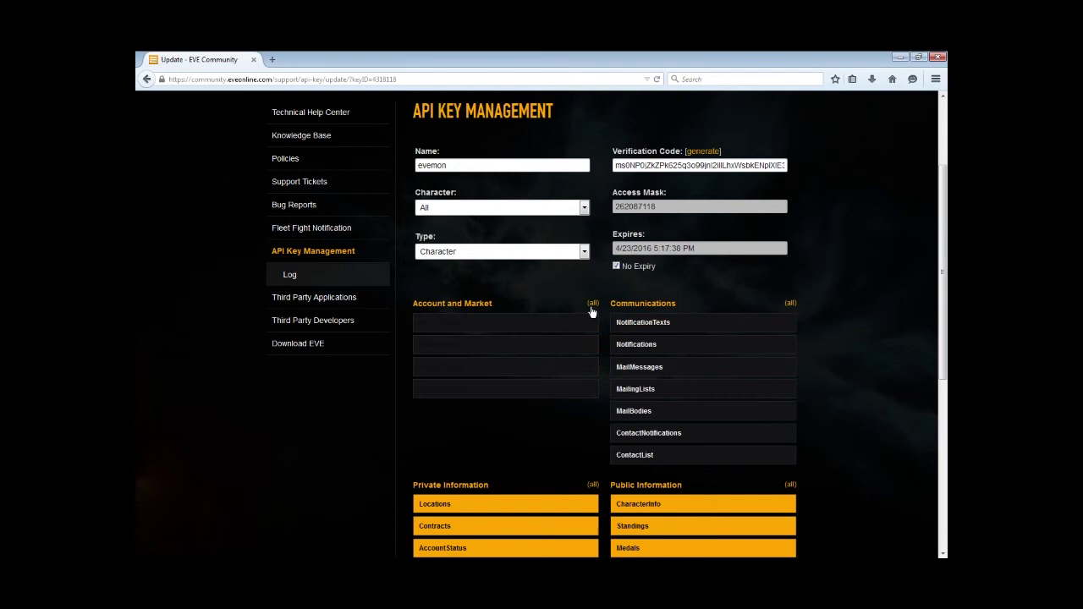
click(593, 485)
click(790, 485)
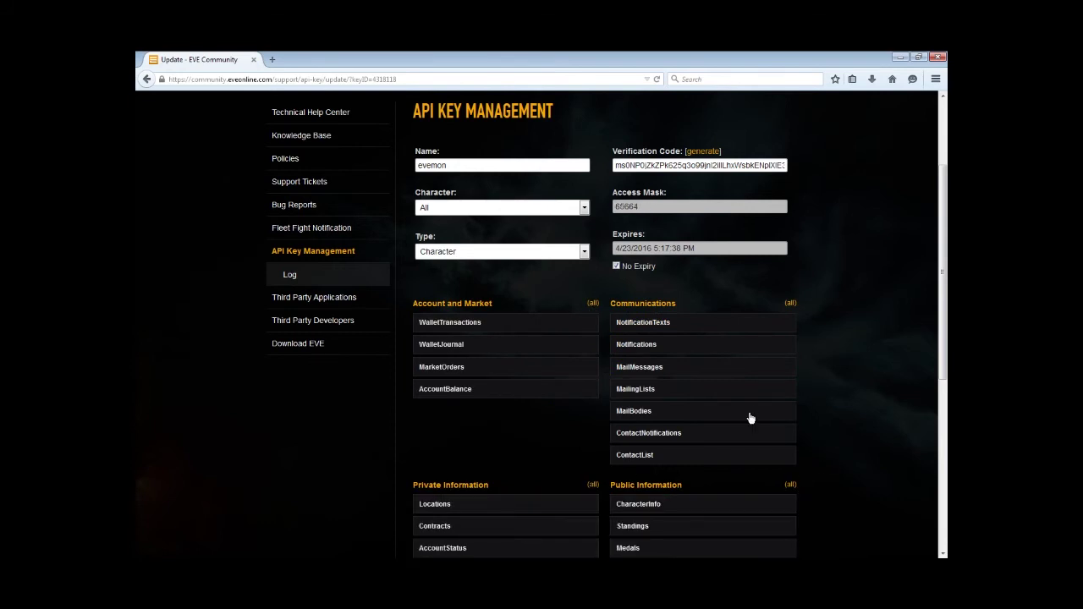
scroll(750, 419, down, 6)
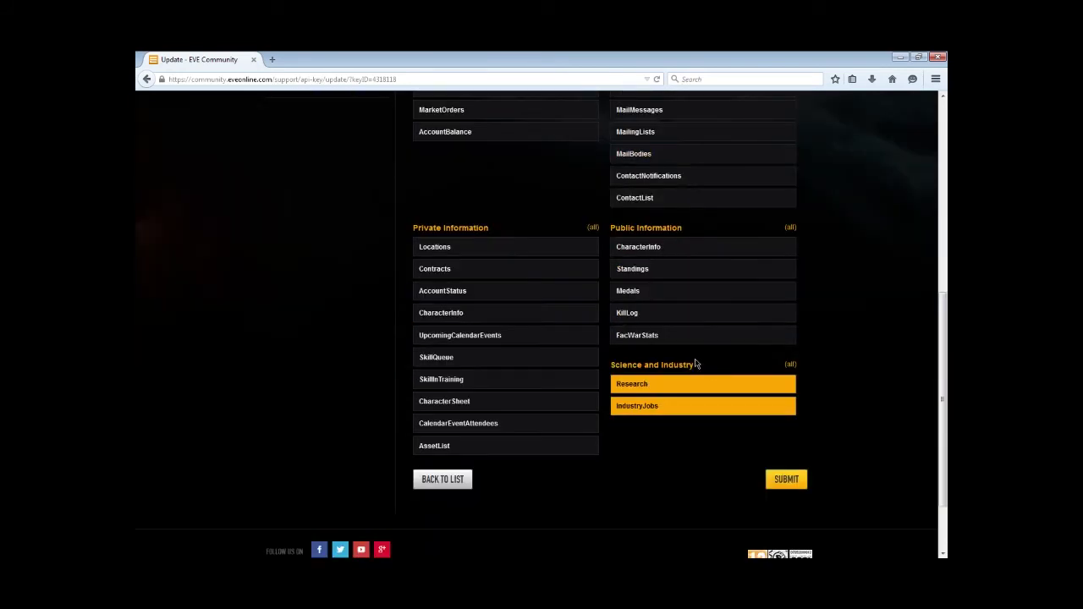
Grant only CharacterInfo, SkillQueue, SkillInTraining and CharacterSheet, clearing Science and Industry, and submit for mask 8781832
click(654, 251)
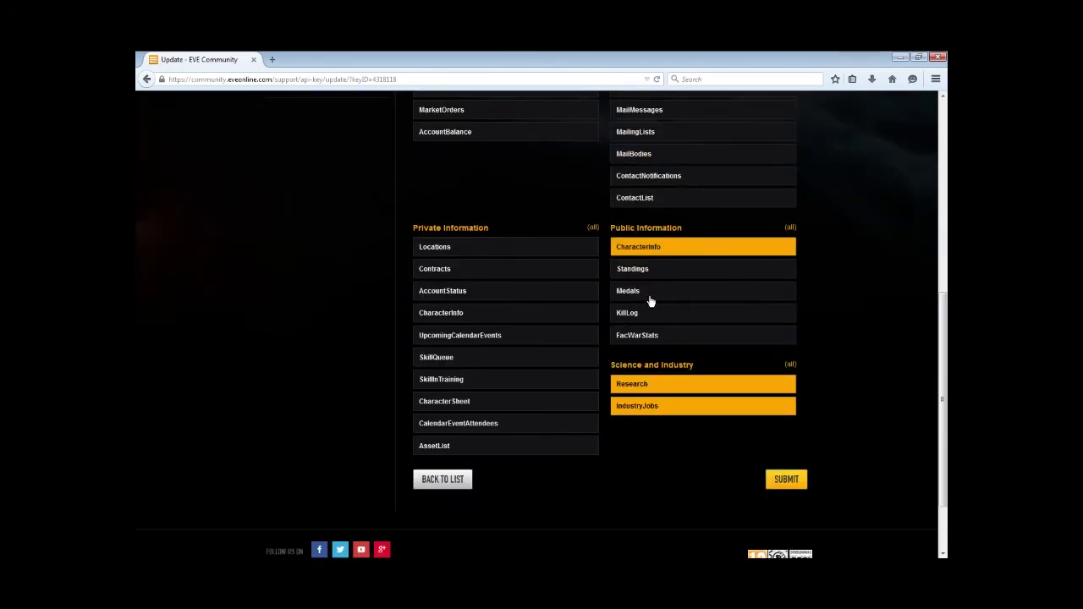
click(789, 367)
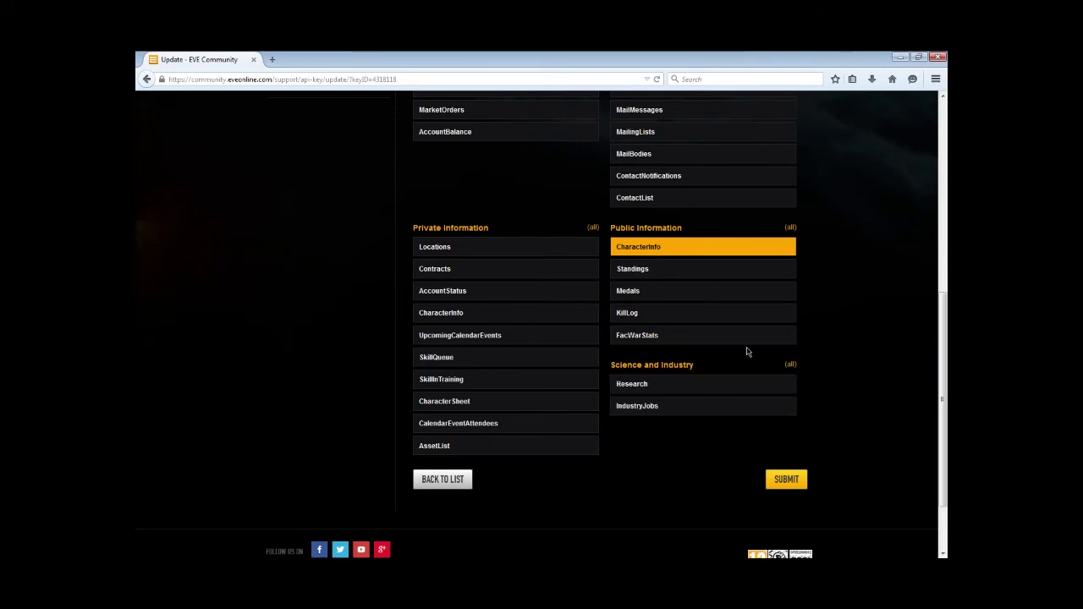
scroll(728, 322, up, 2)
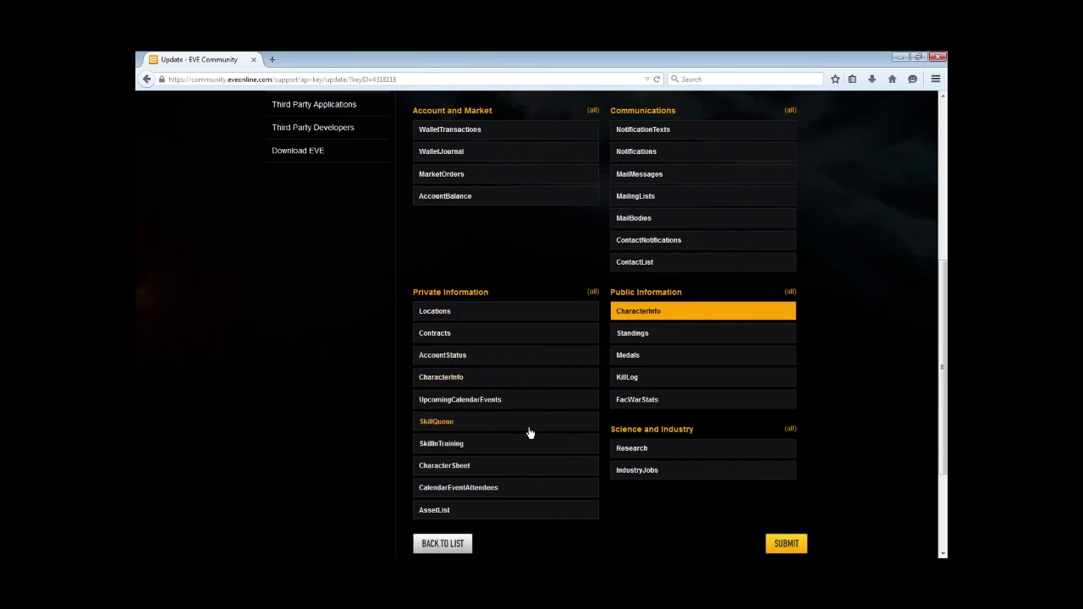
click(500, 426)
click(484, 447)
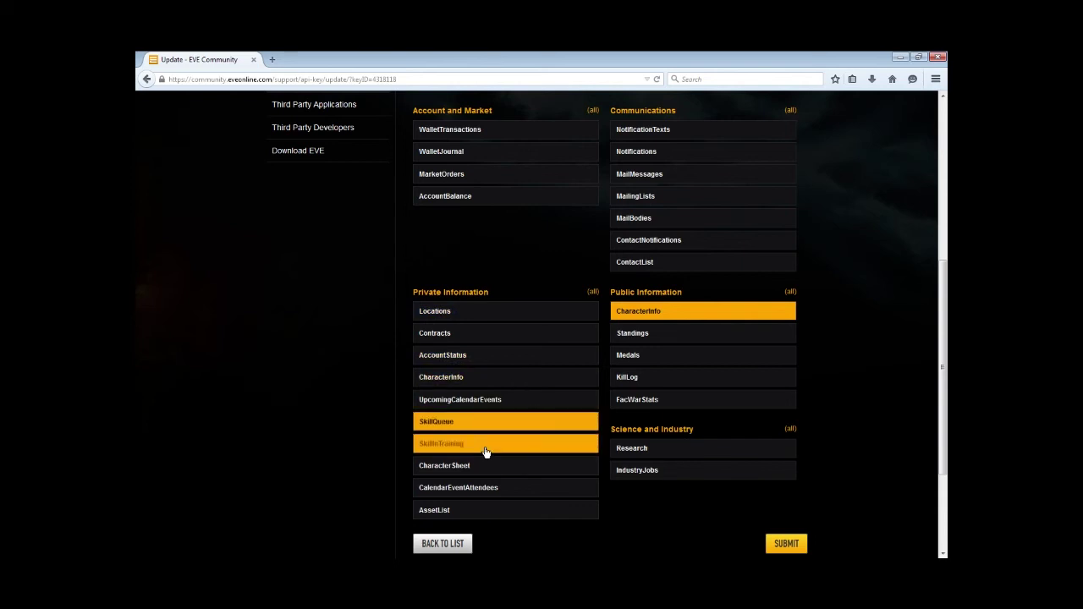
click(508, 467)
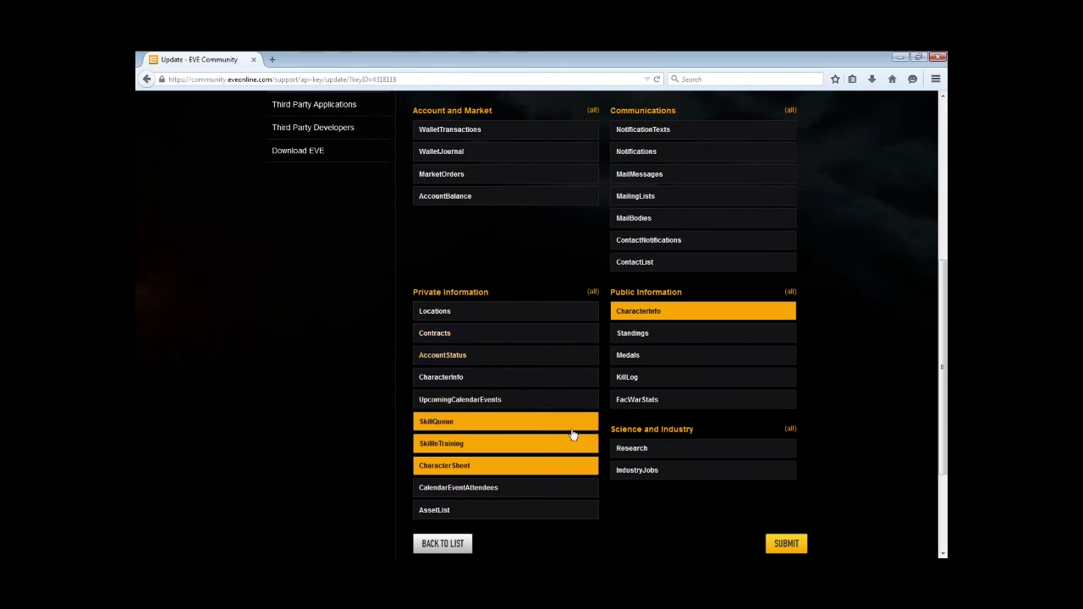
click(787, 543)
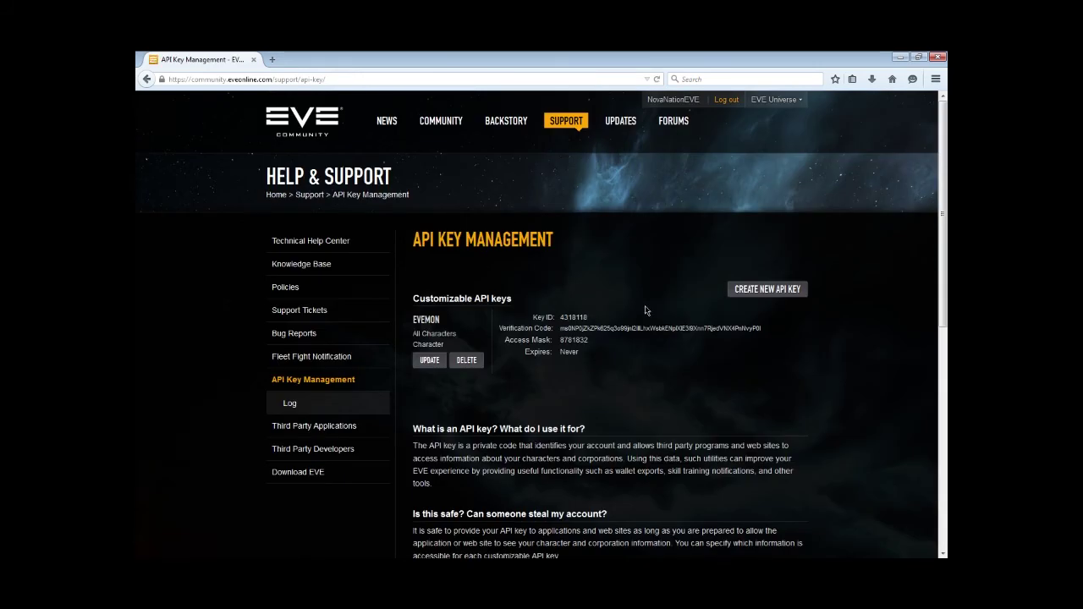
double_click(593, 342)
click(613, 354)
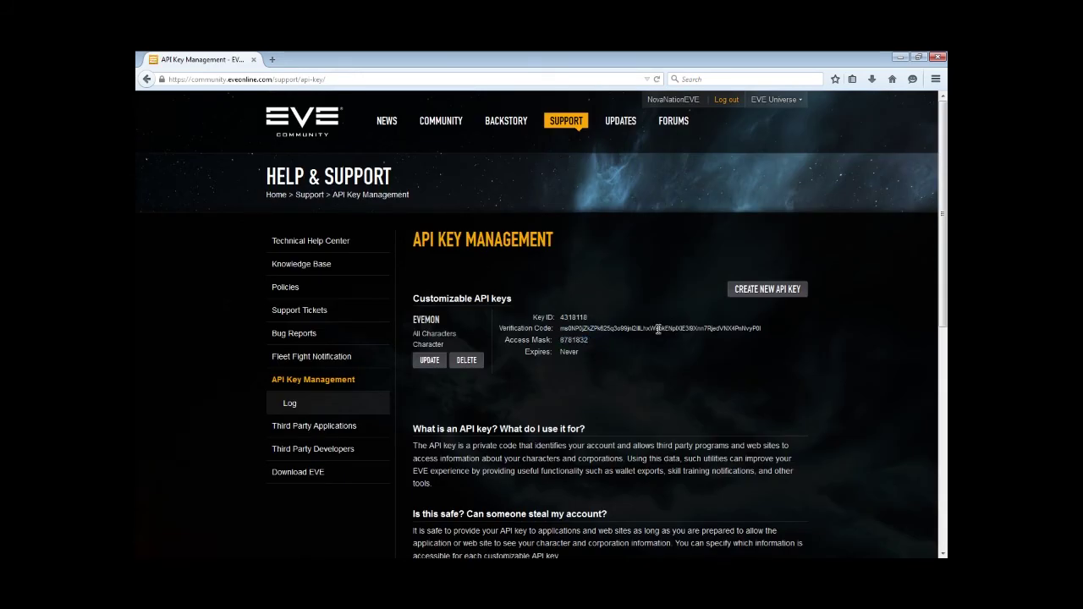